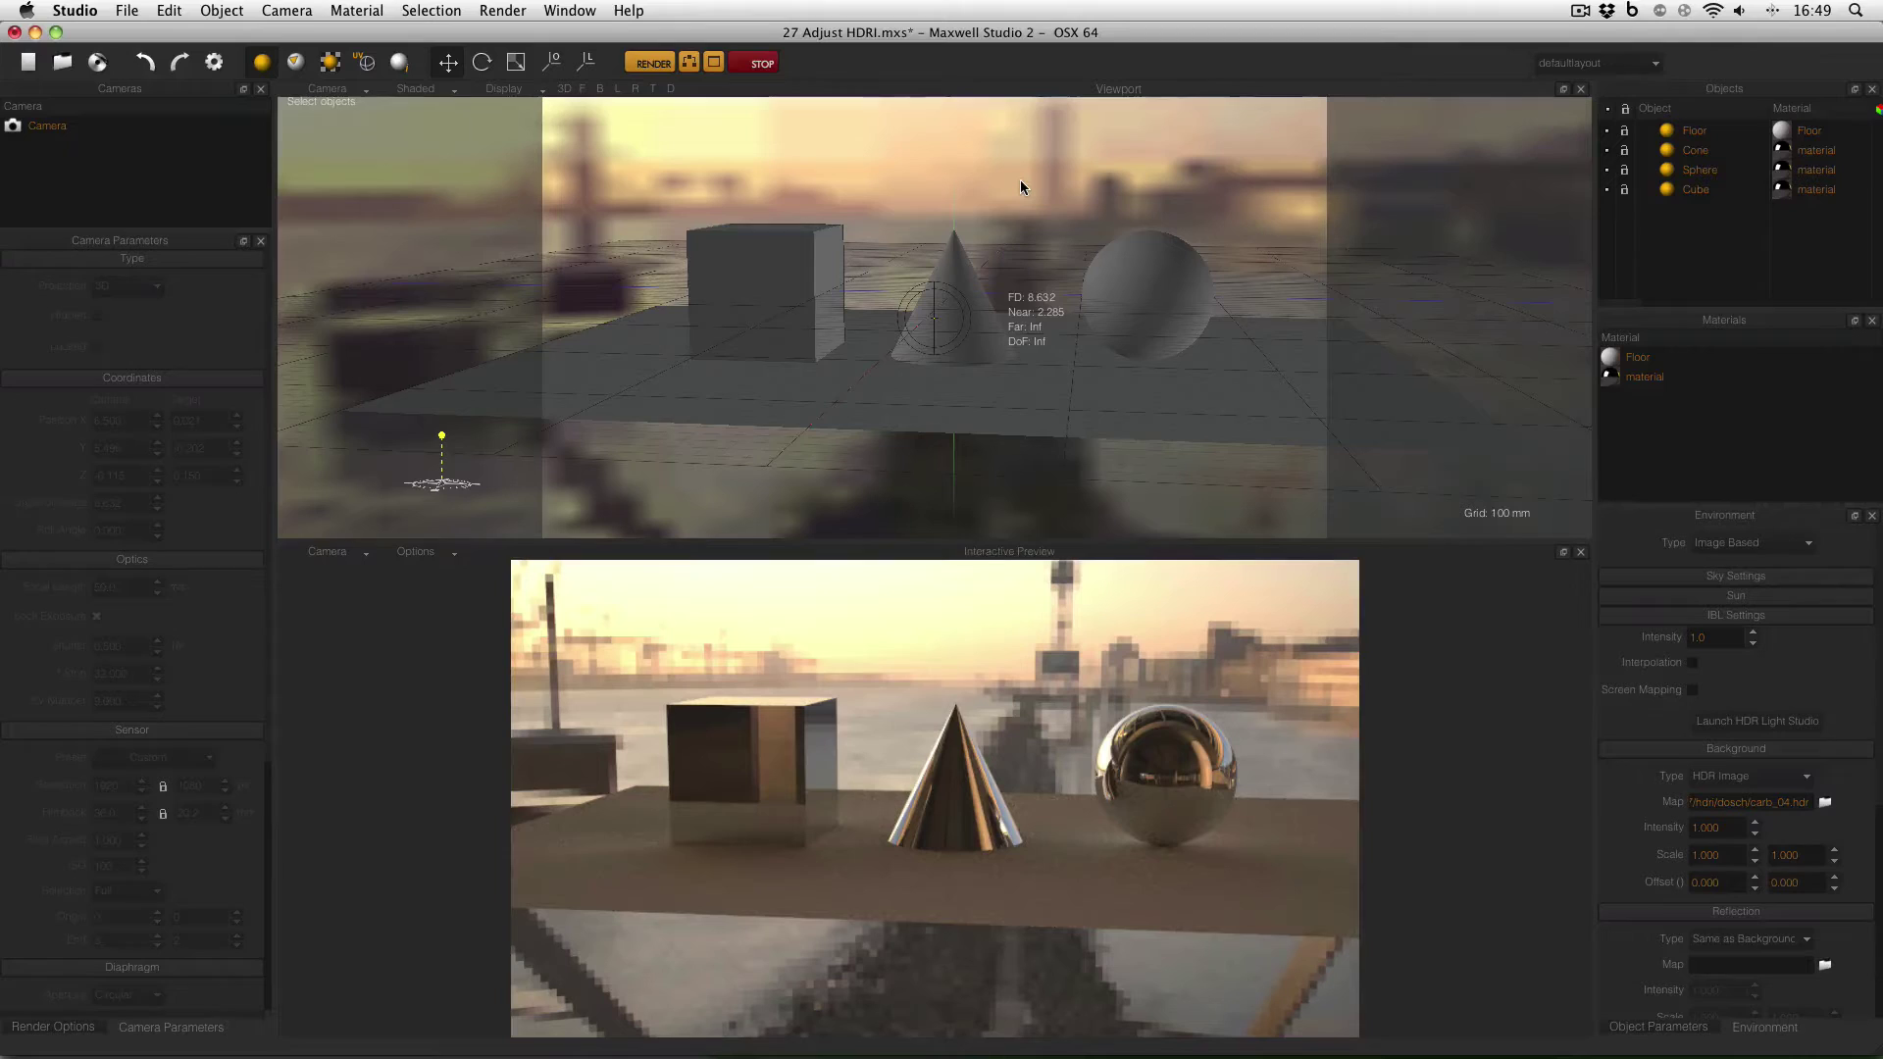
Step: Orbit the camera down, level, then back down around the cube, cone and sphere for a higher angle
drag(1019, 181, 1039, 214)
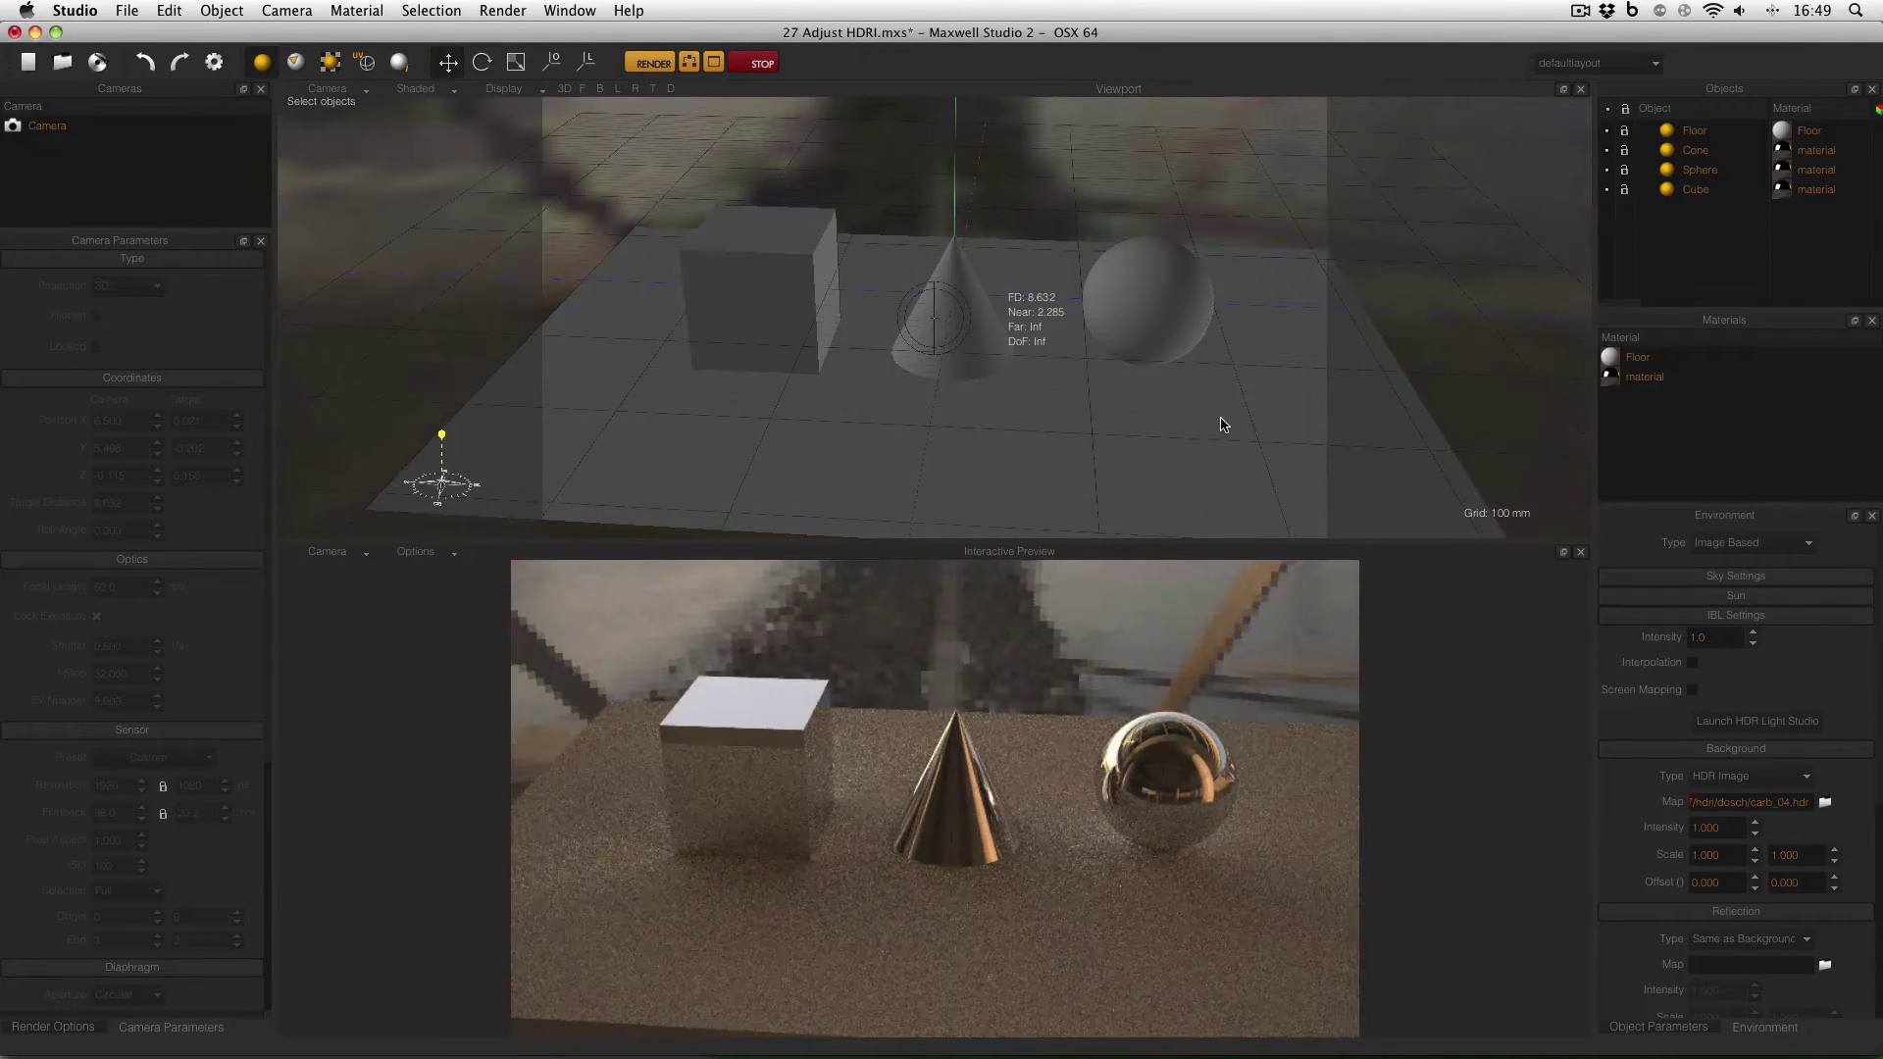
drag(1224, 424, 1092, 368)
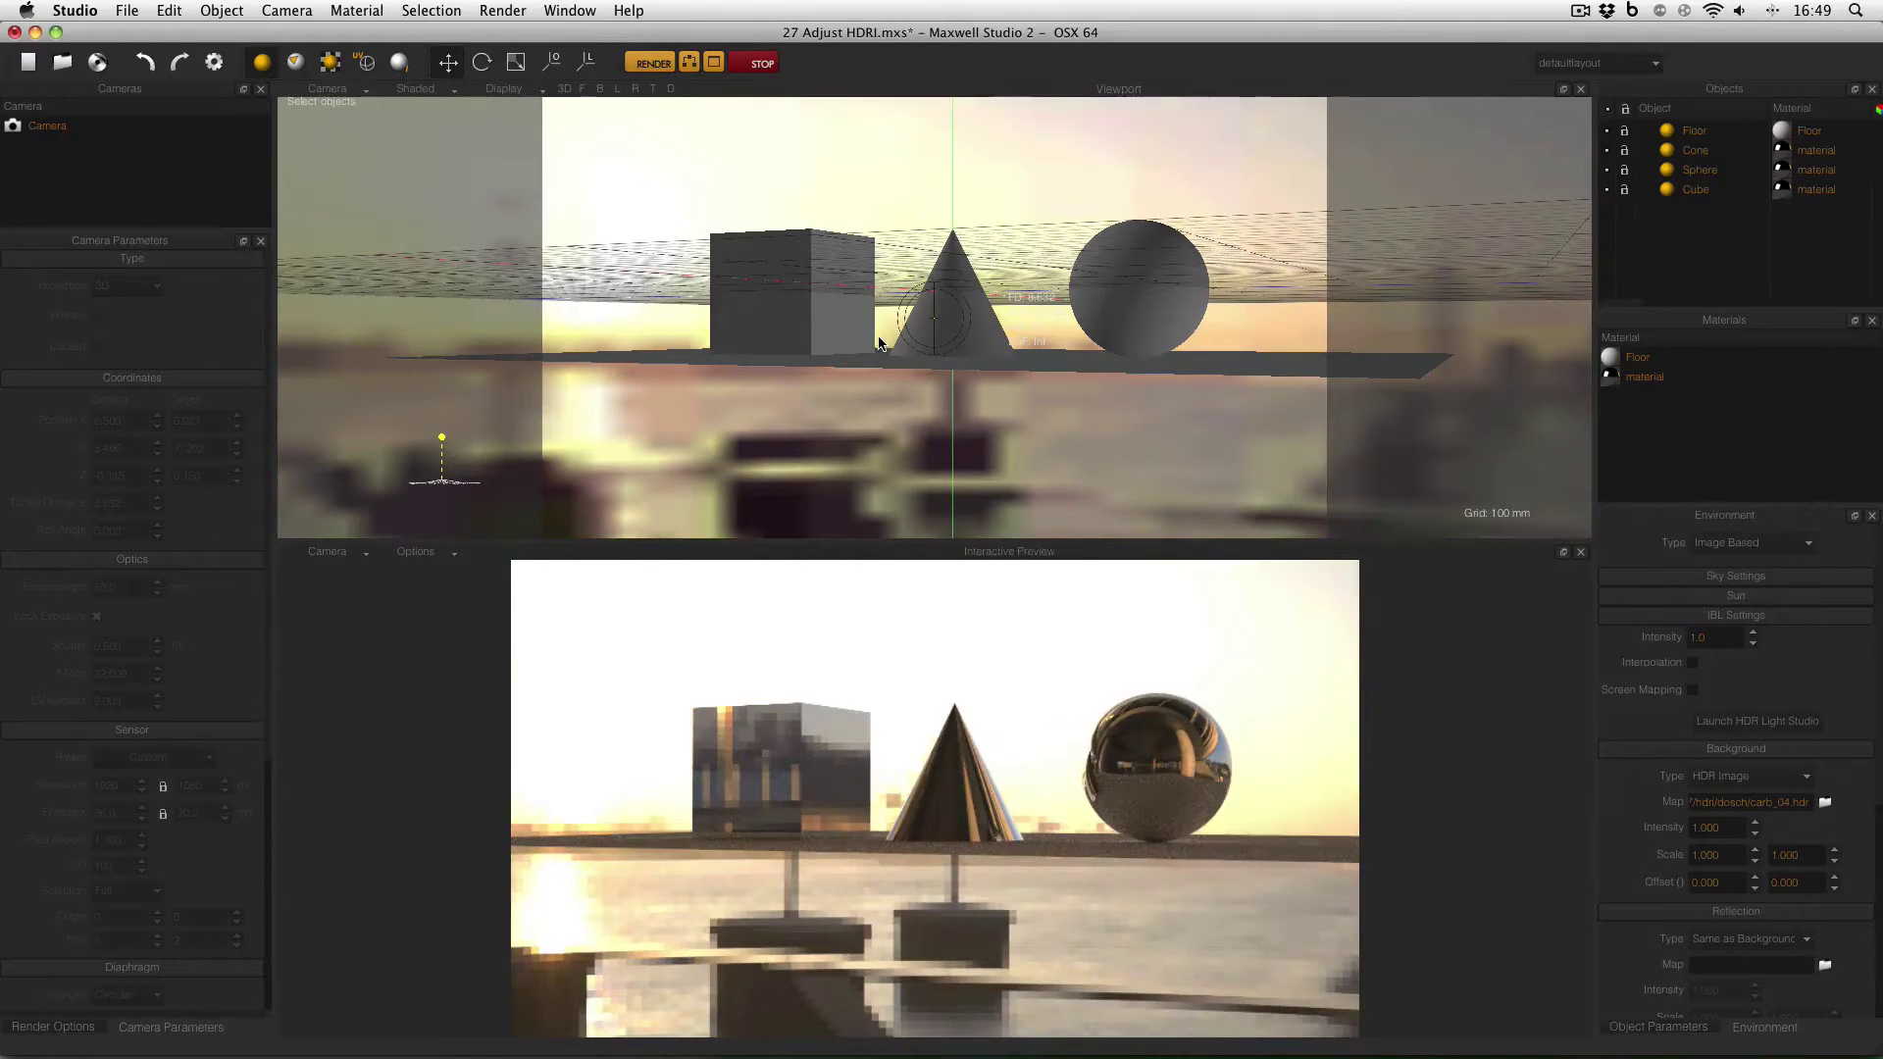
drag(932, 278, 915, 299)
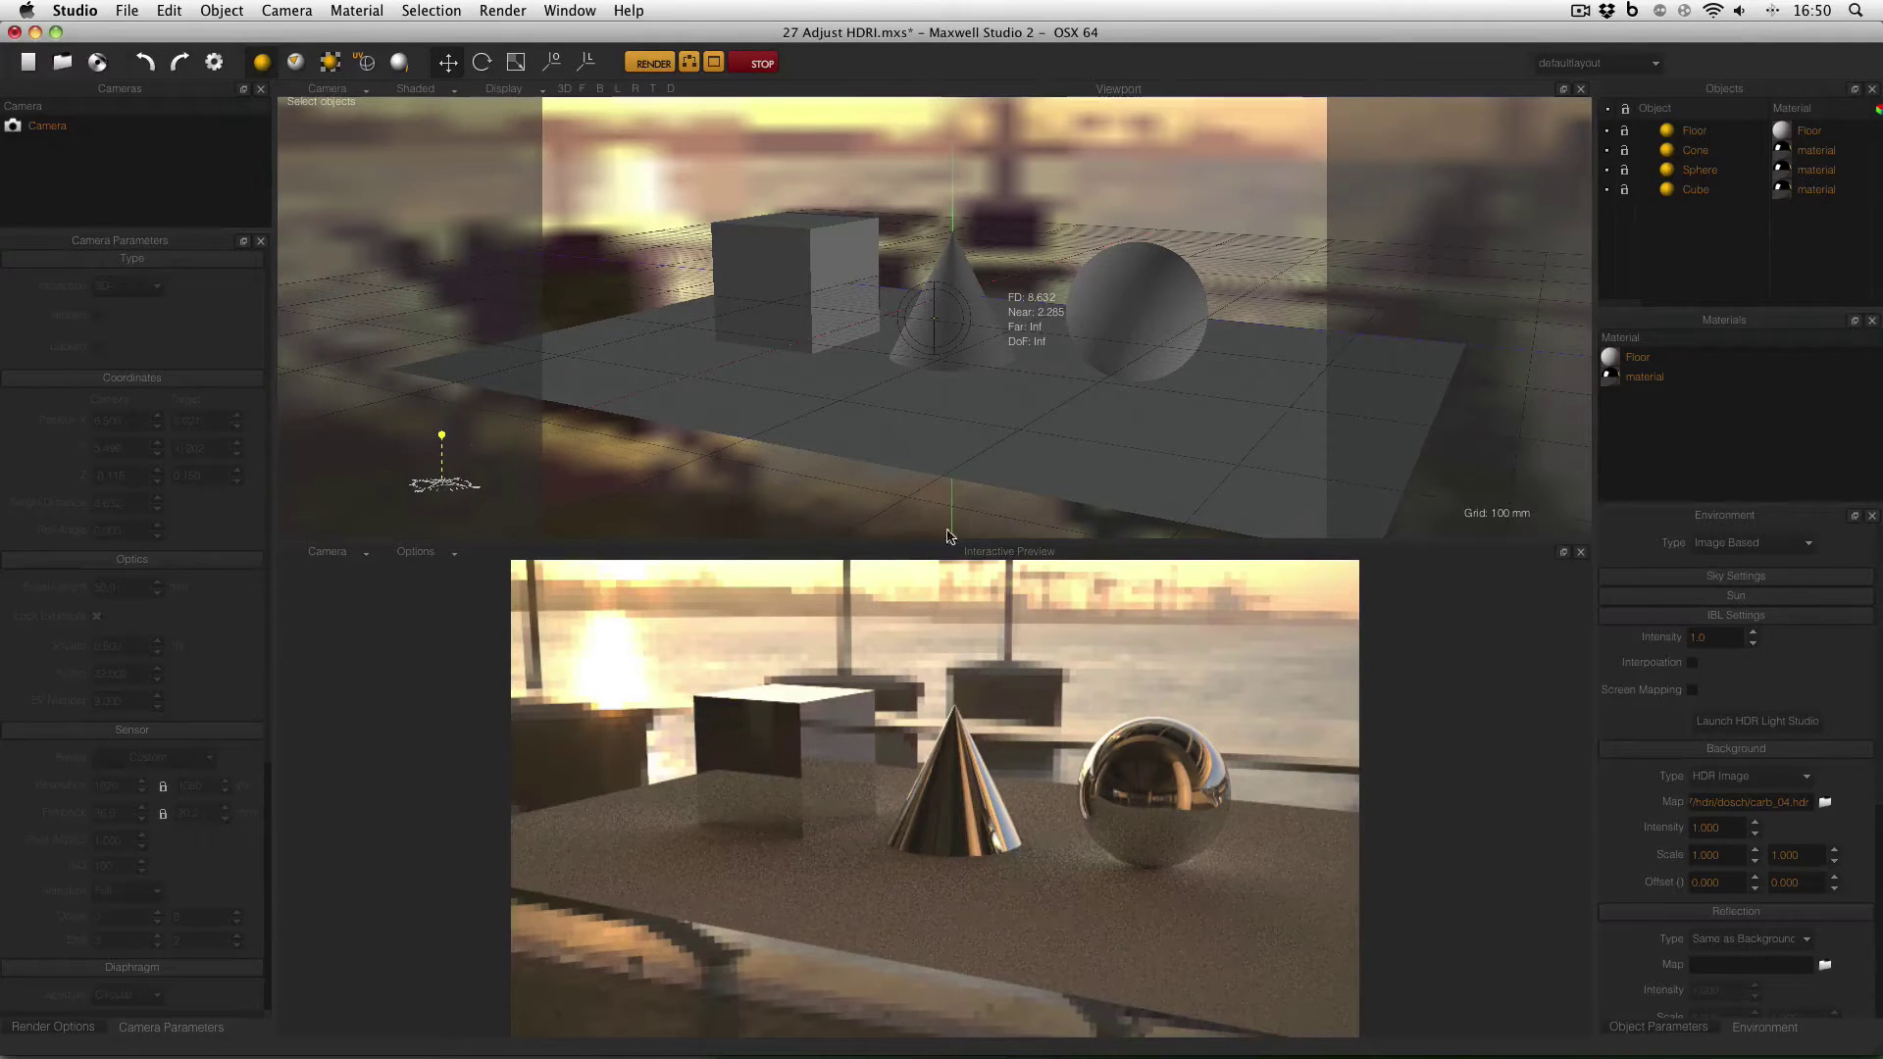
drag(917, 321, 723, 294)
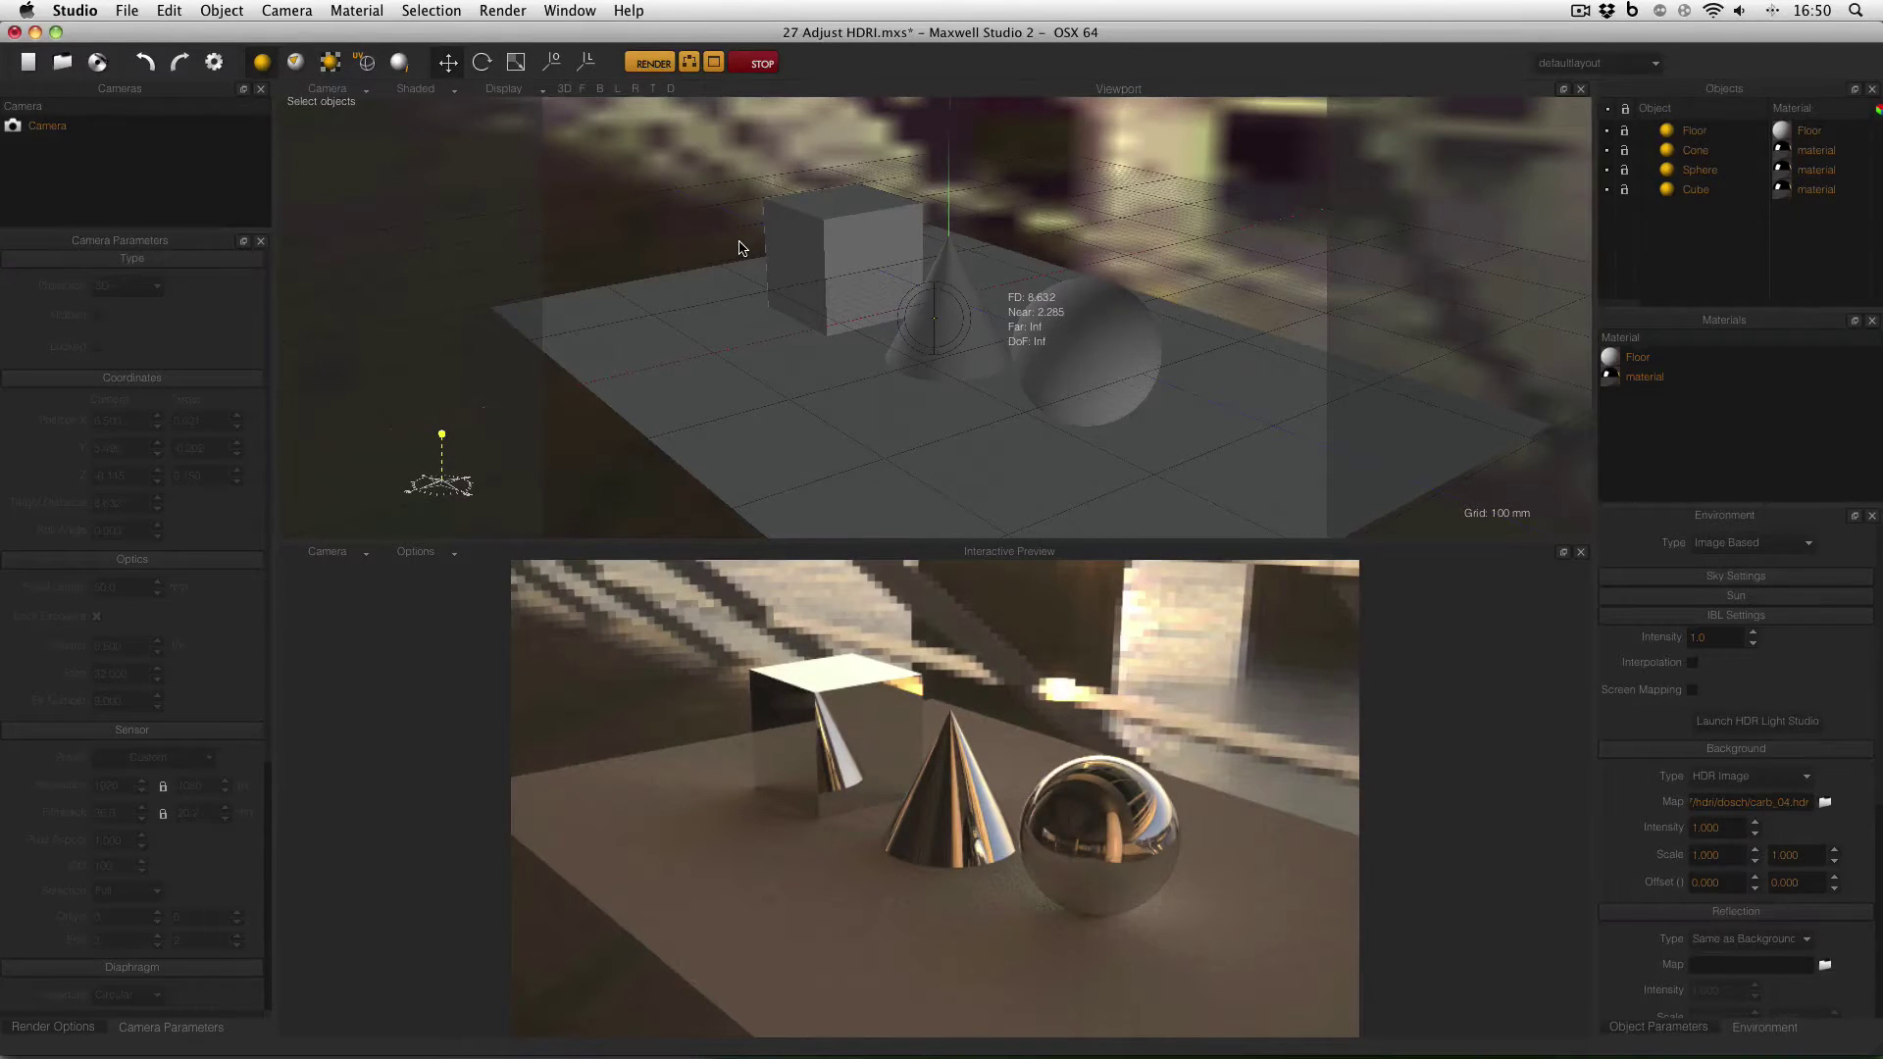
Step: Boost the sun in carb_04 with an elliptical-masked Exposure of +1.57, mask feathered 12 px
key(super+Tab)
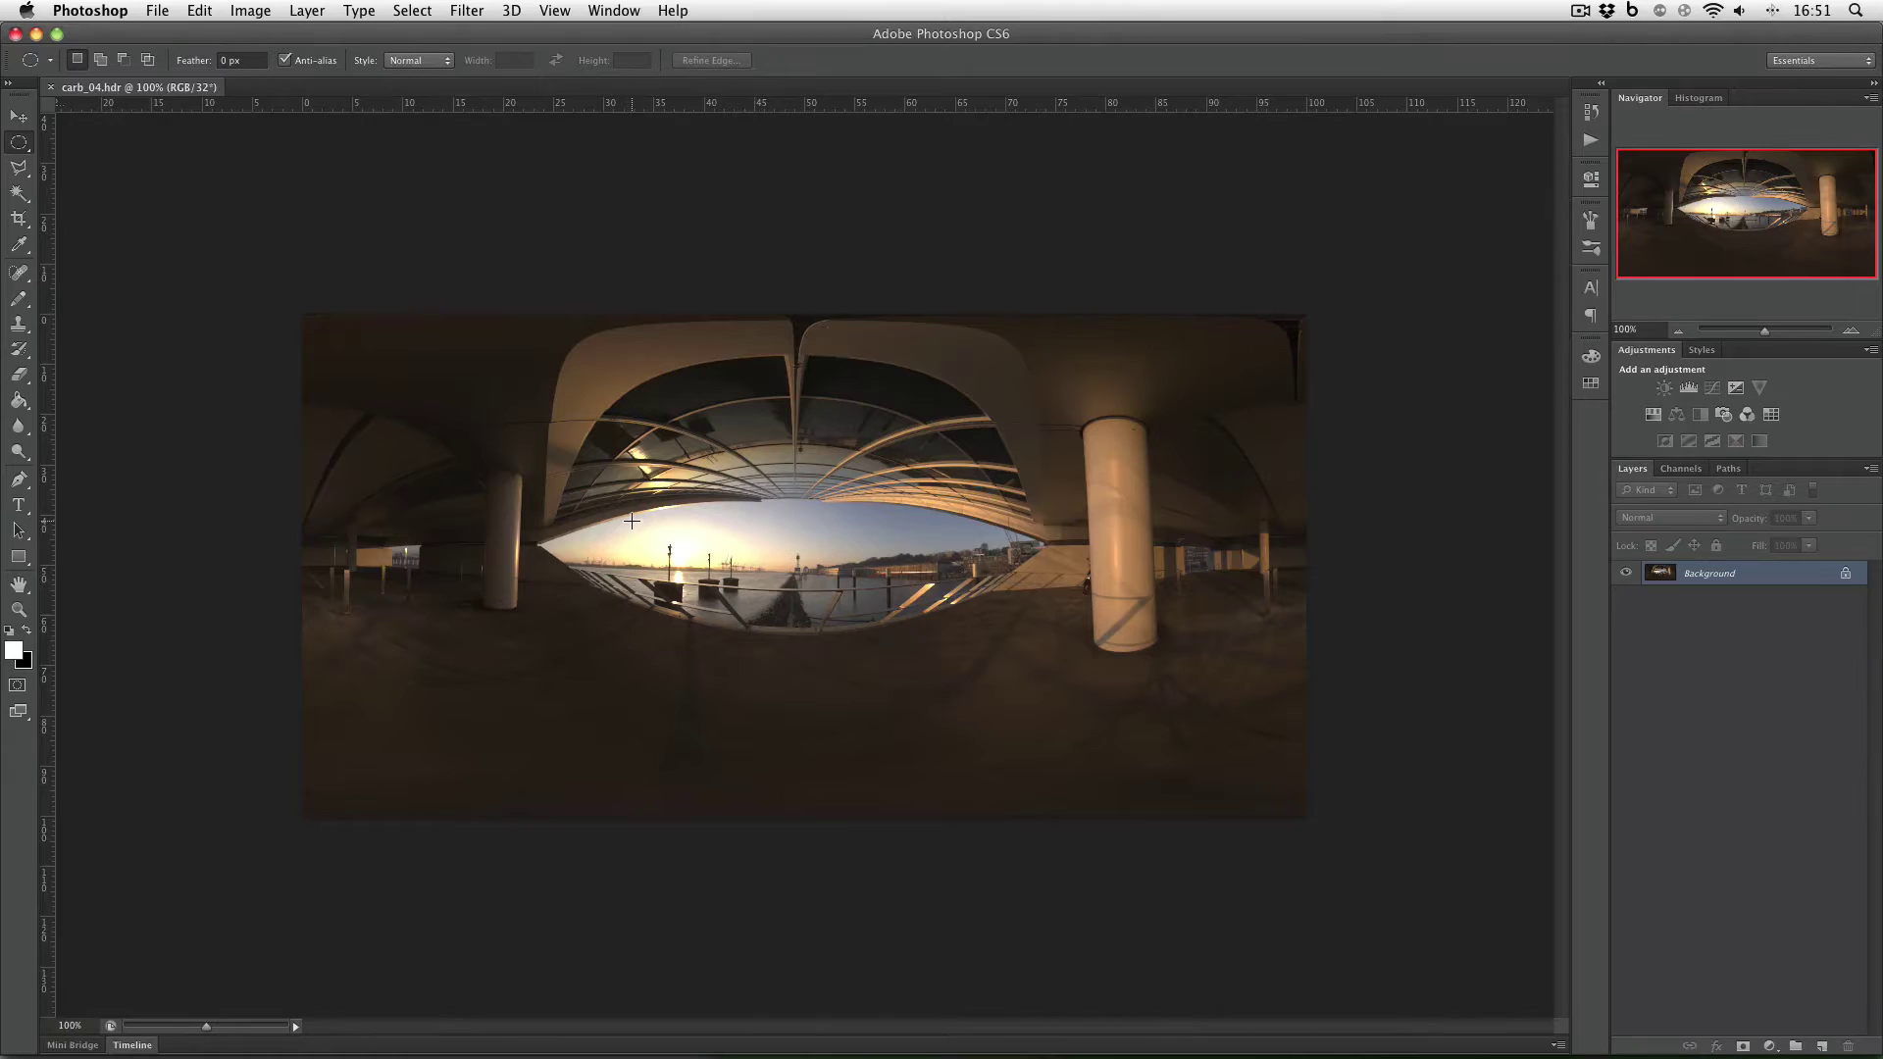
drag(634, 525, 730, 568)
click(1736, 389)
drag(1422, 279, 1453, 285)
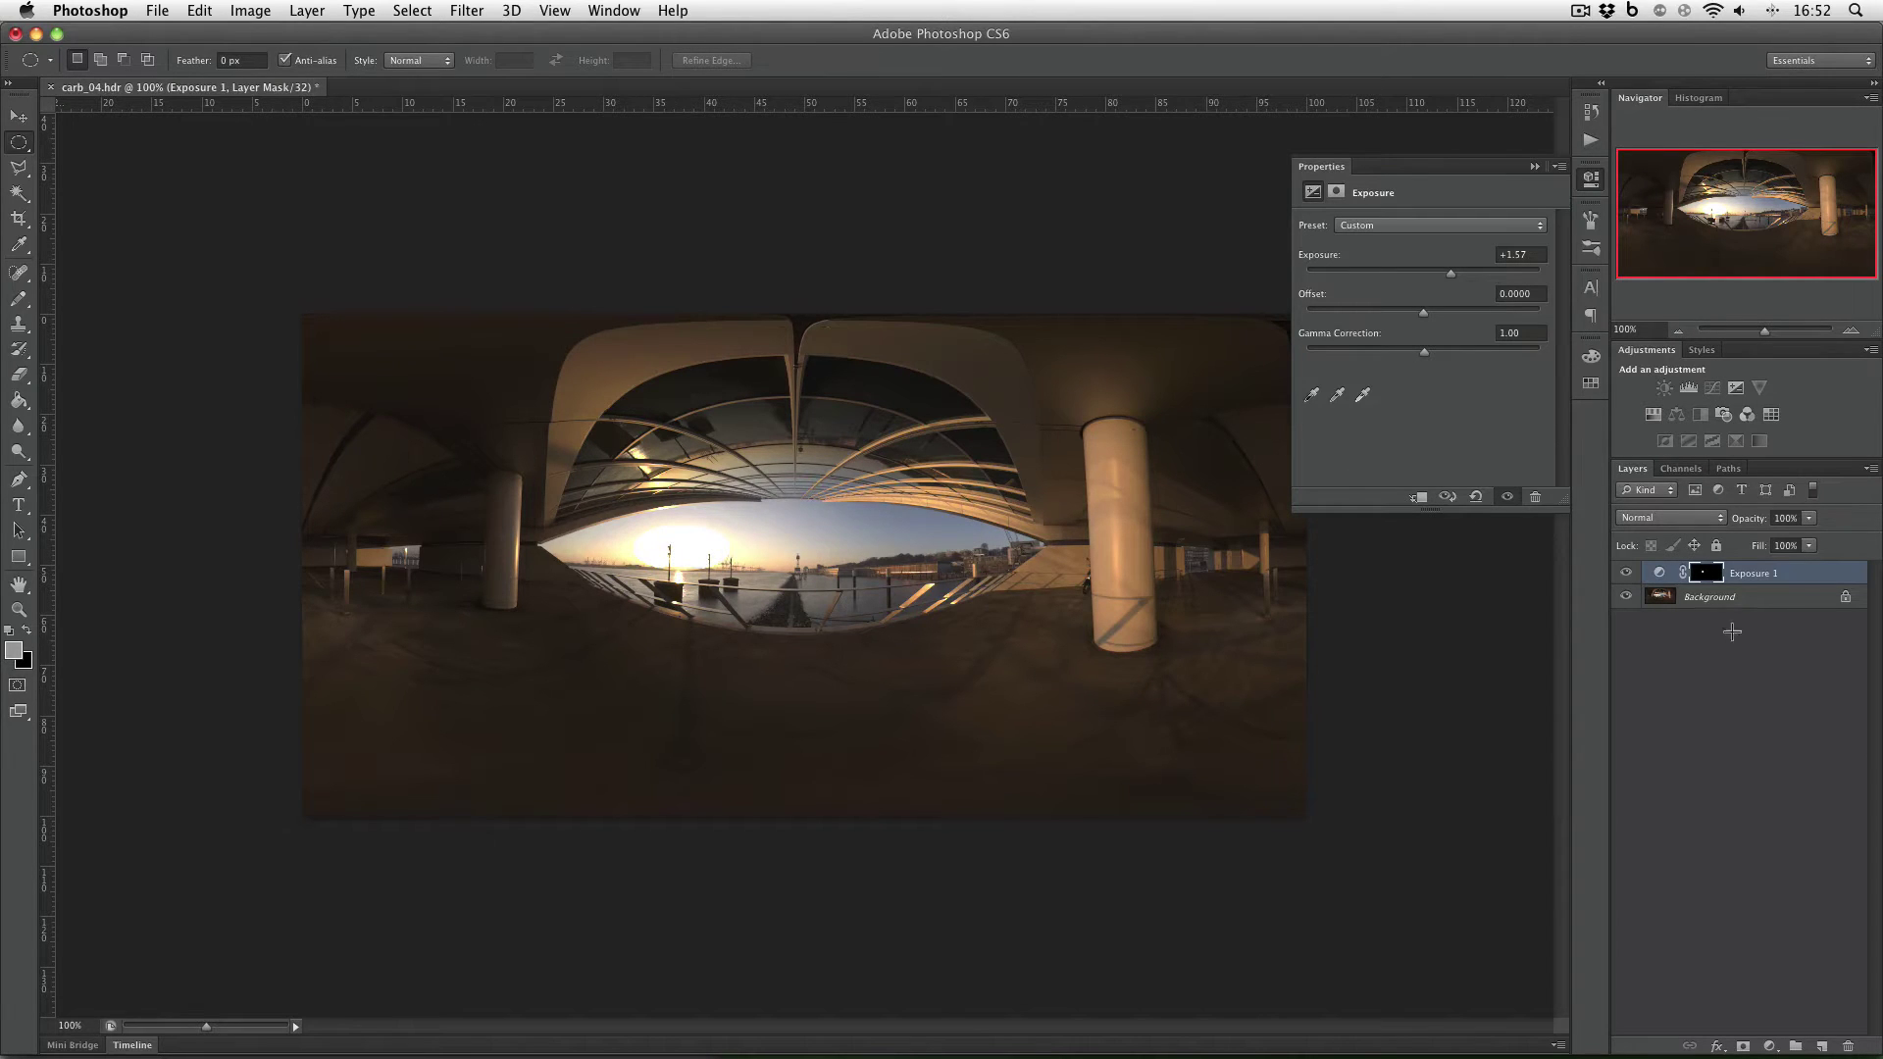
click(1337, 192)
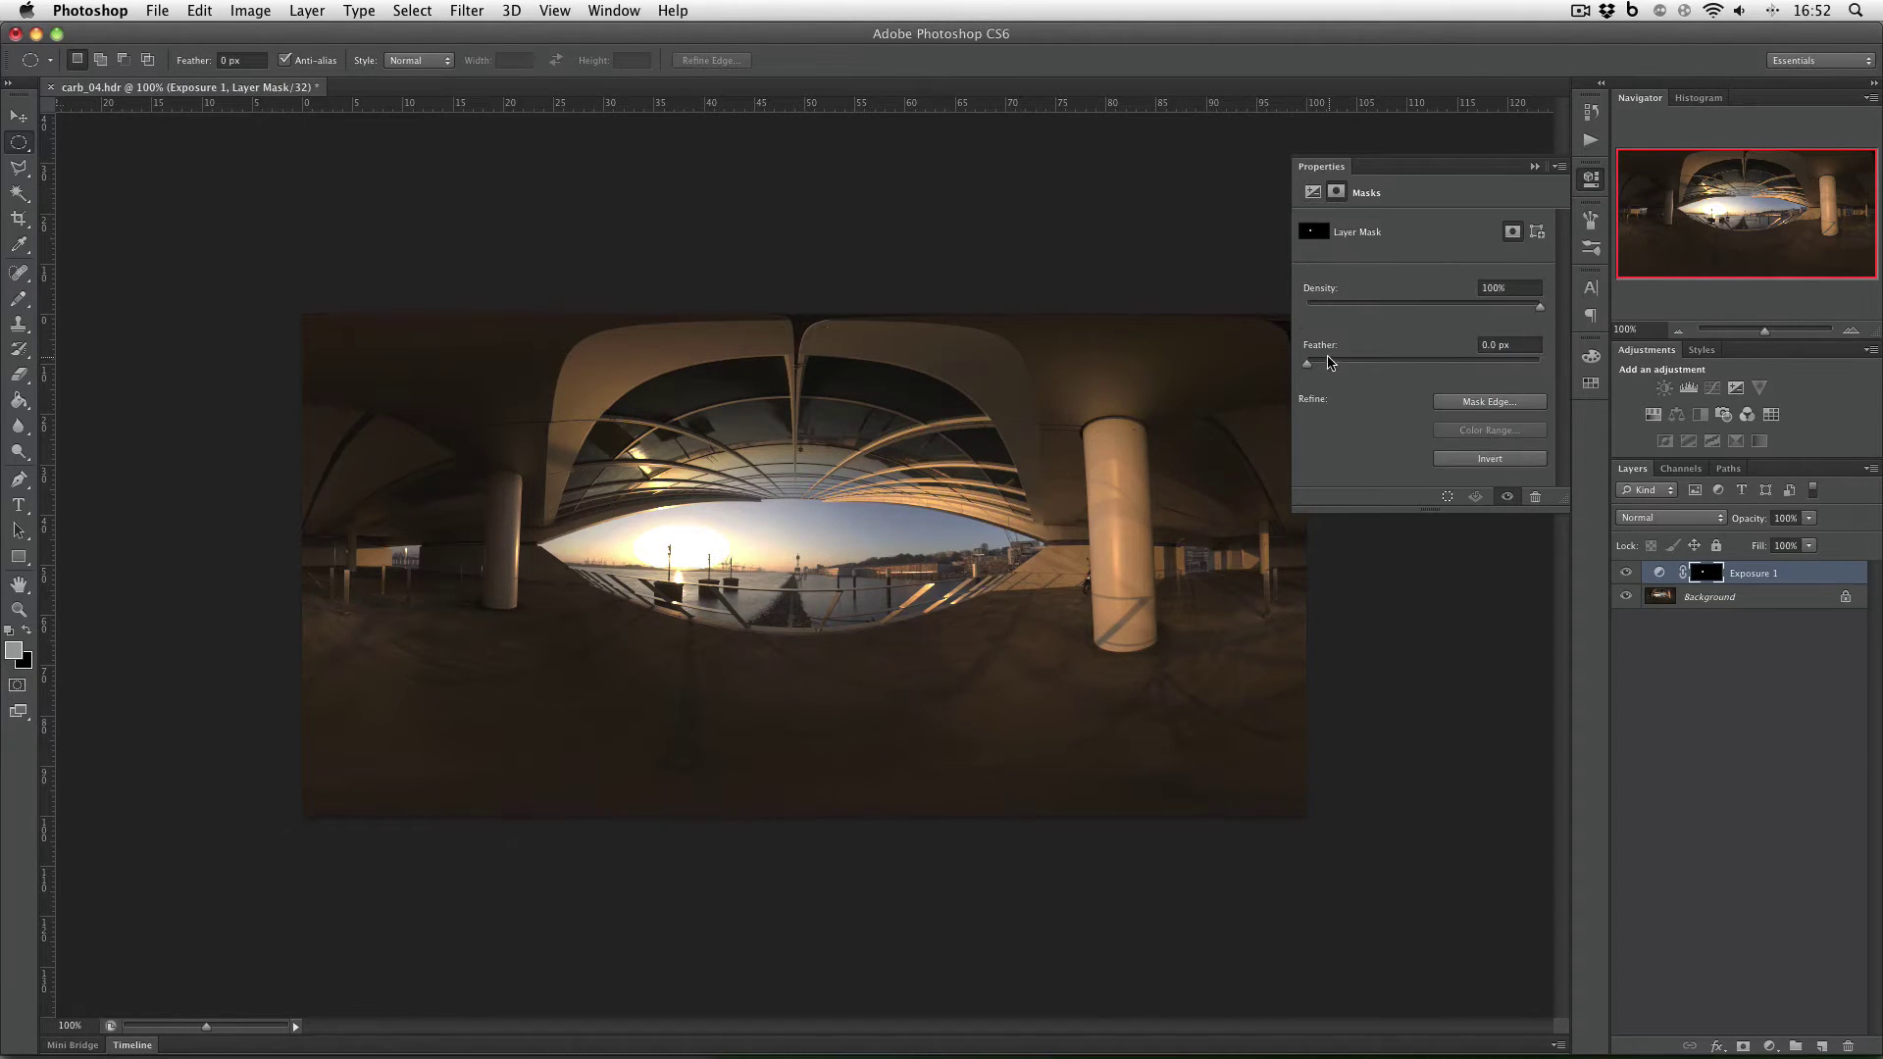
drag(1307, 363, 1402, 366)
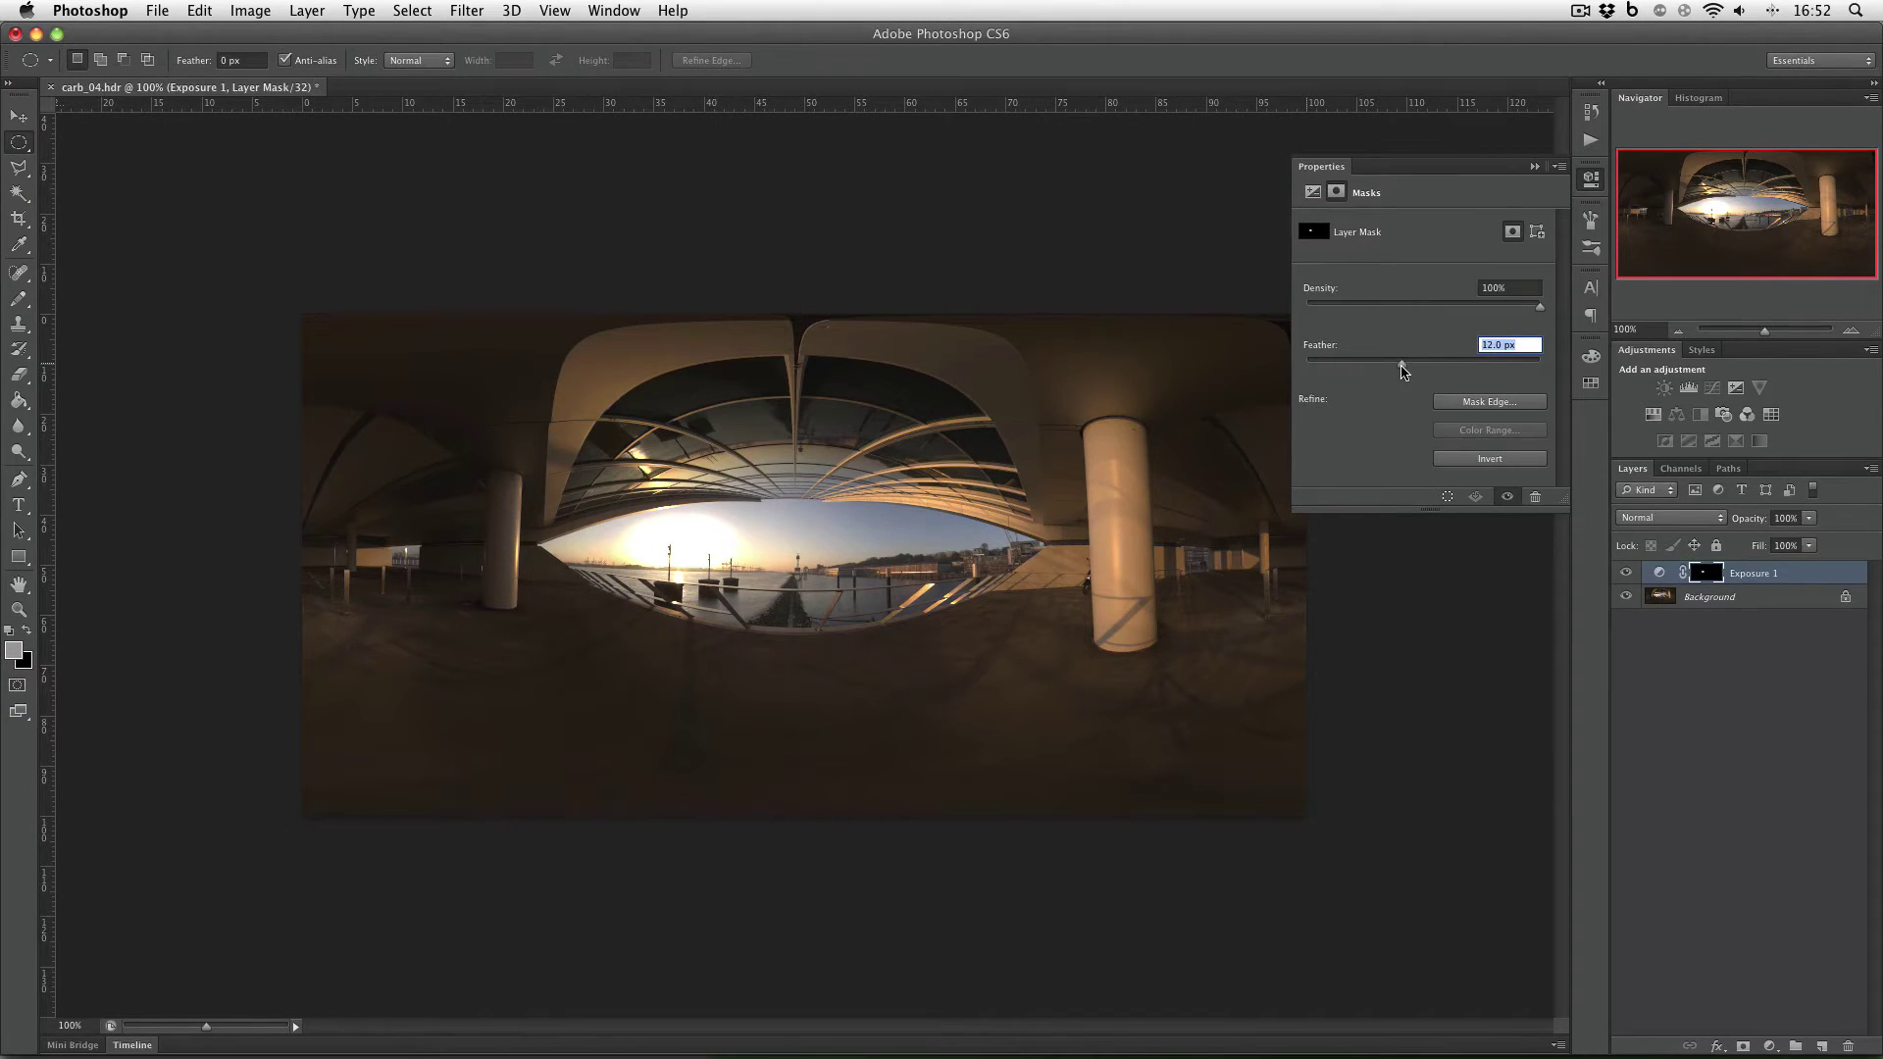
Step: Save the edited panorama as 'carb_04 A' in Radiance HDR format
click(157, 11)
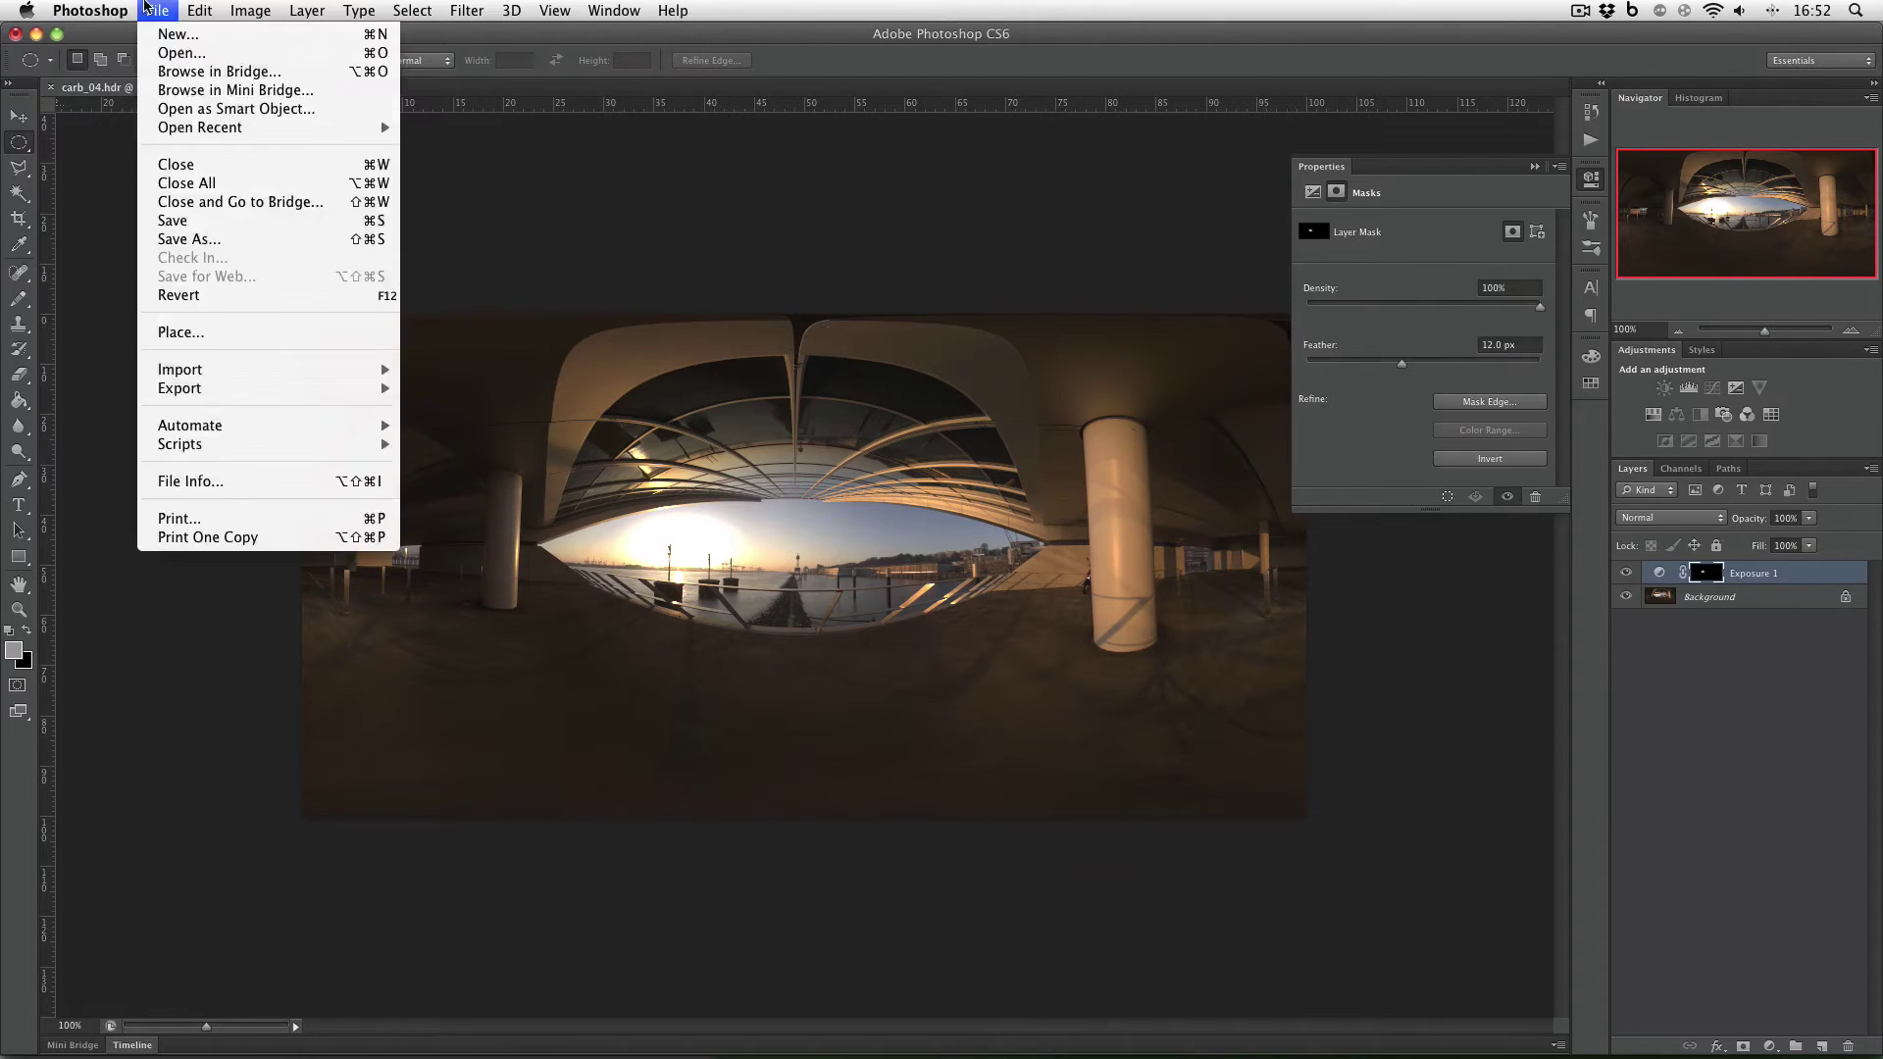
click(219, 240)
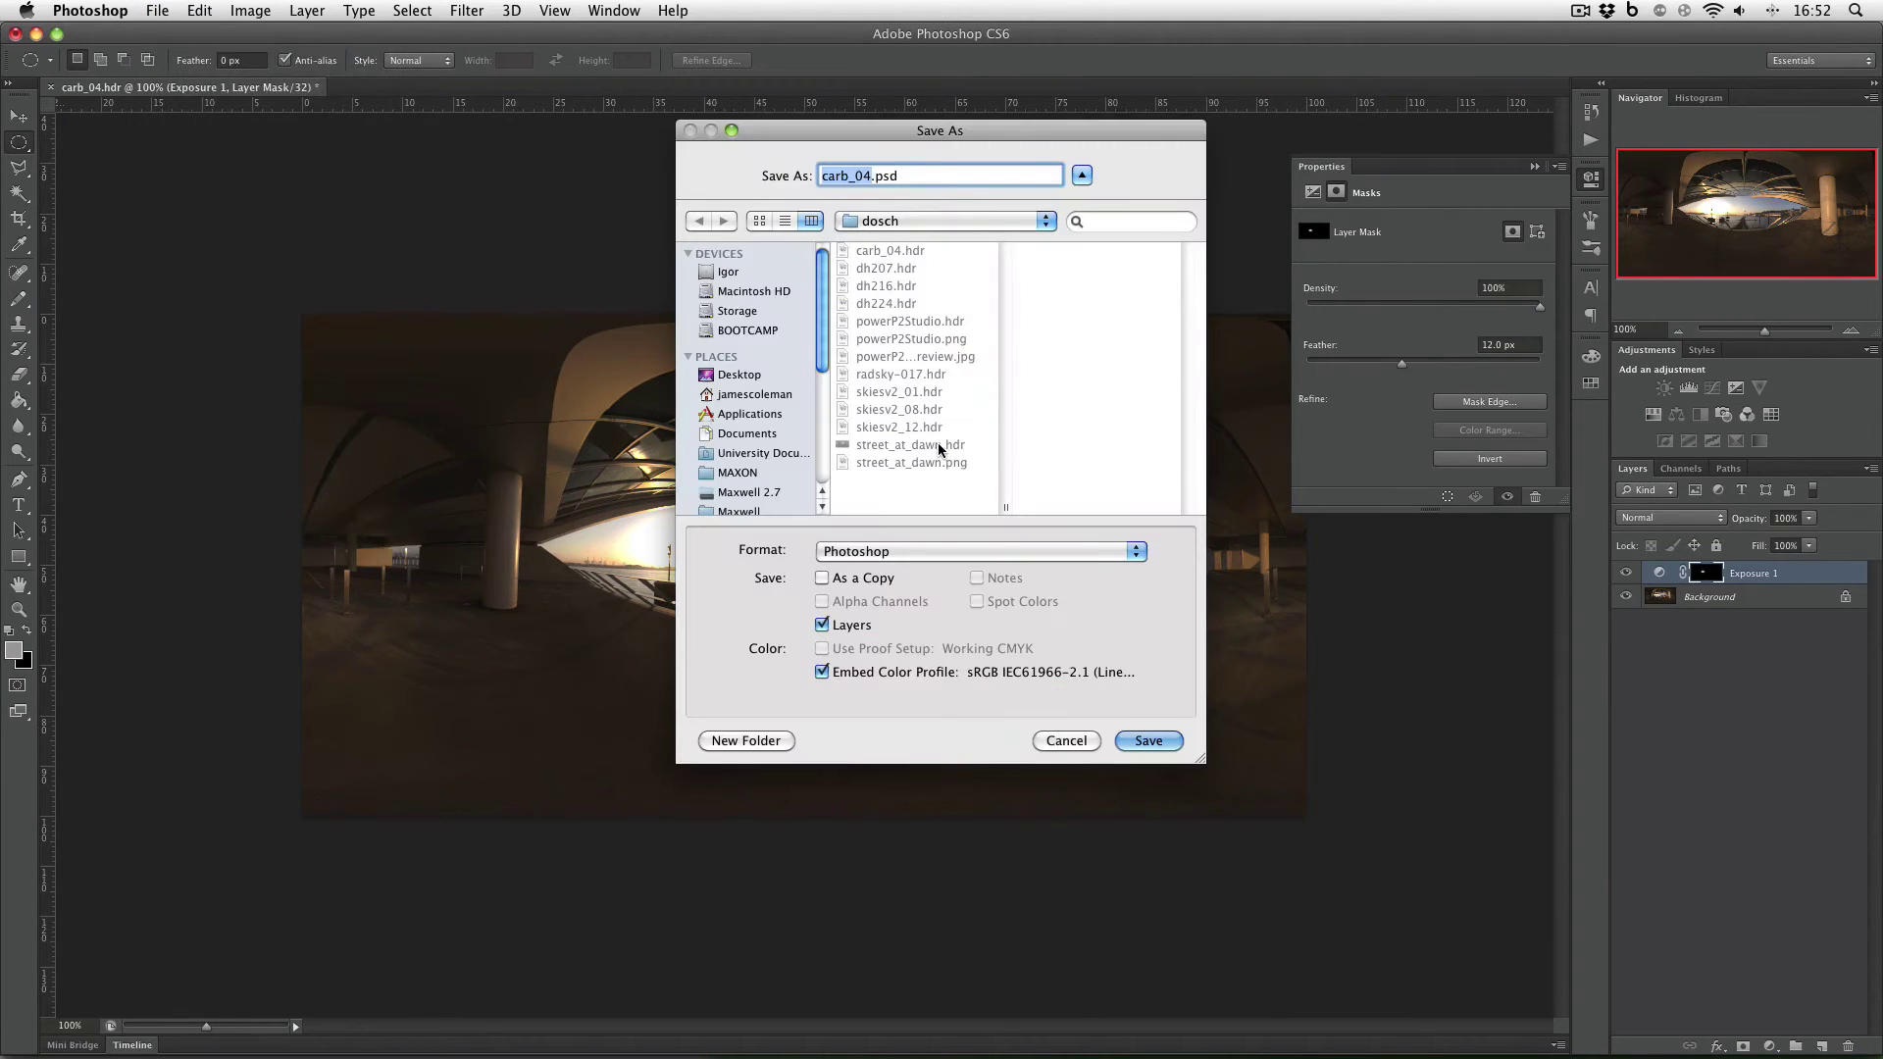
key(Right)
text(A)
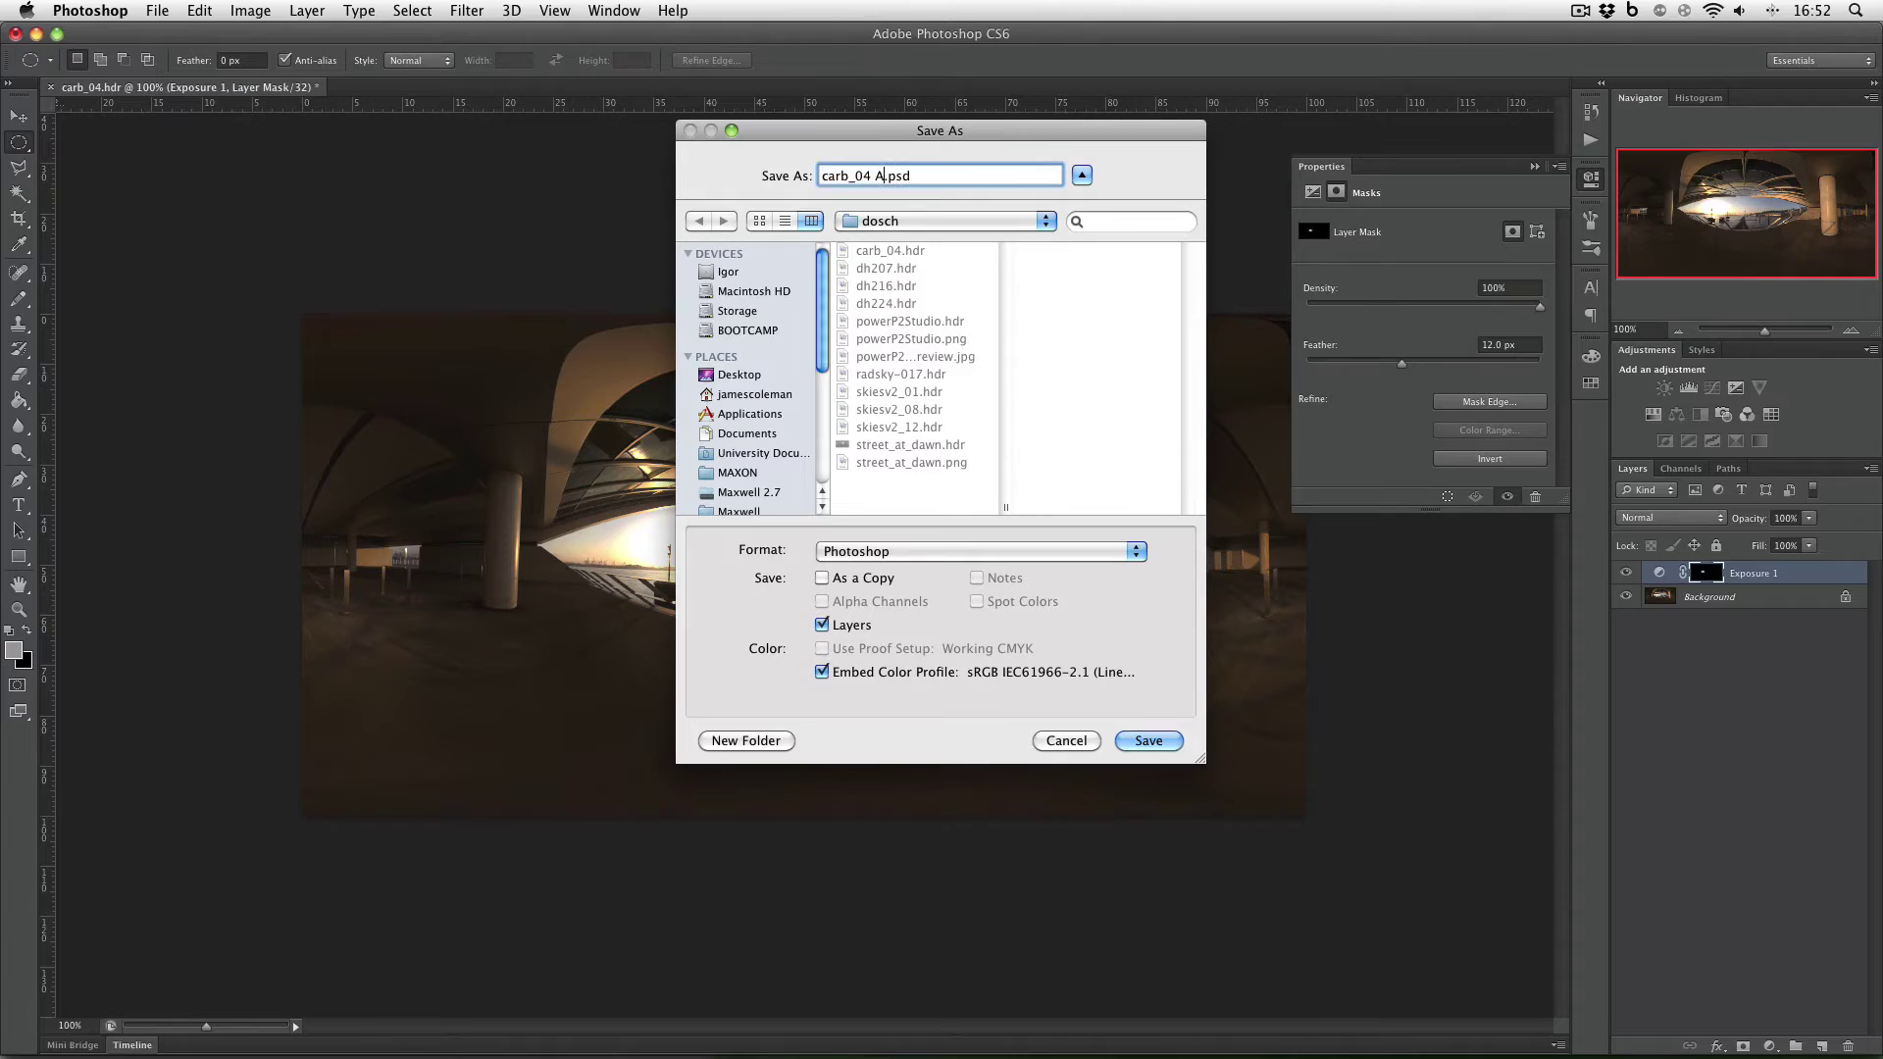
click(936, 551)
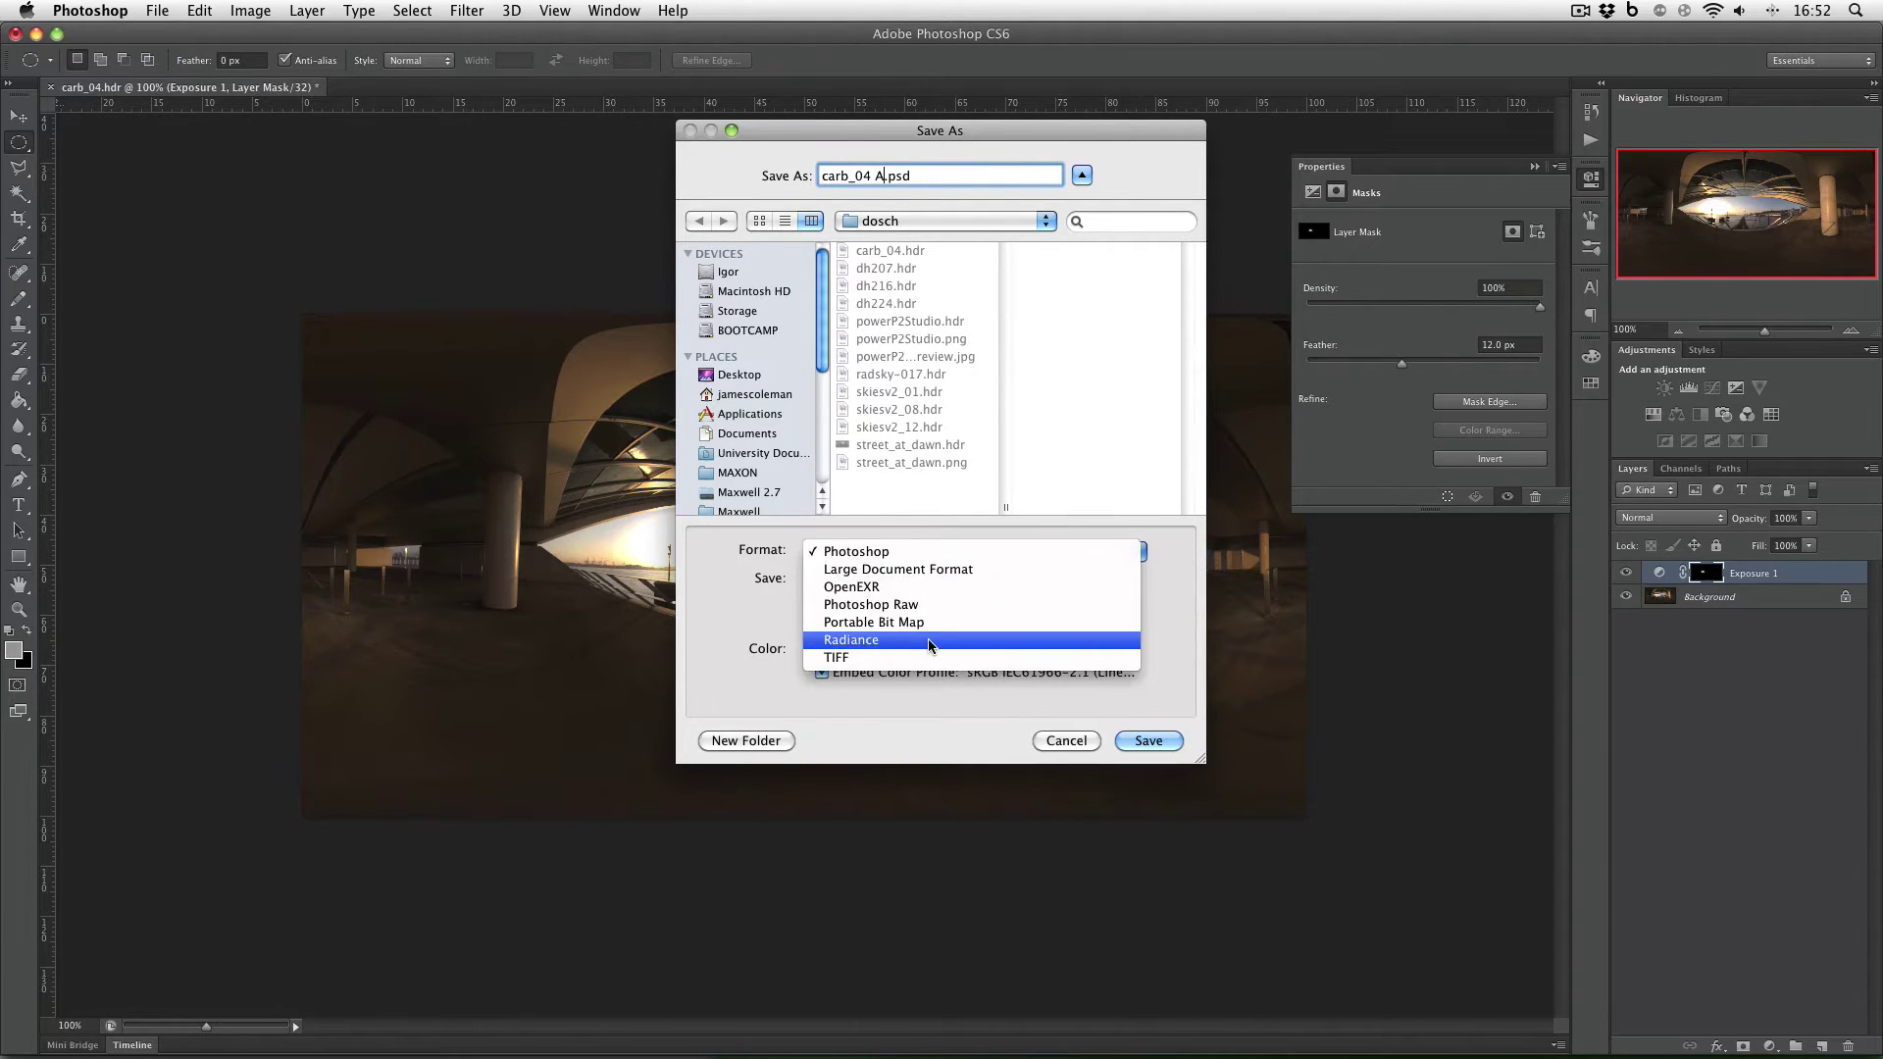
click(932, 639)
click(1143, 742)
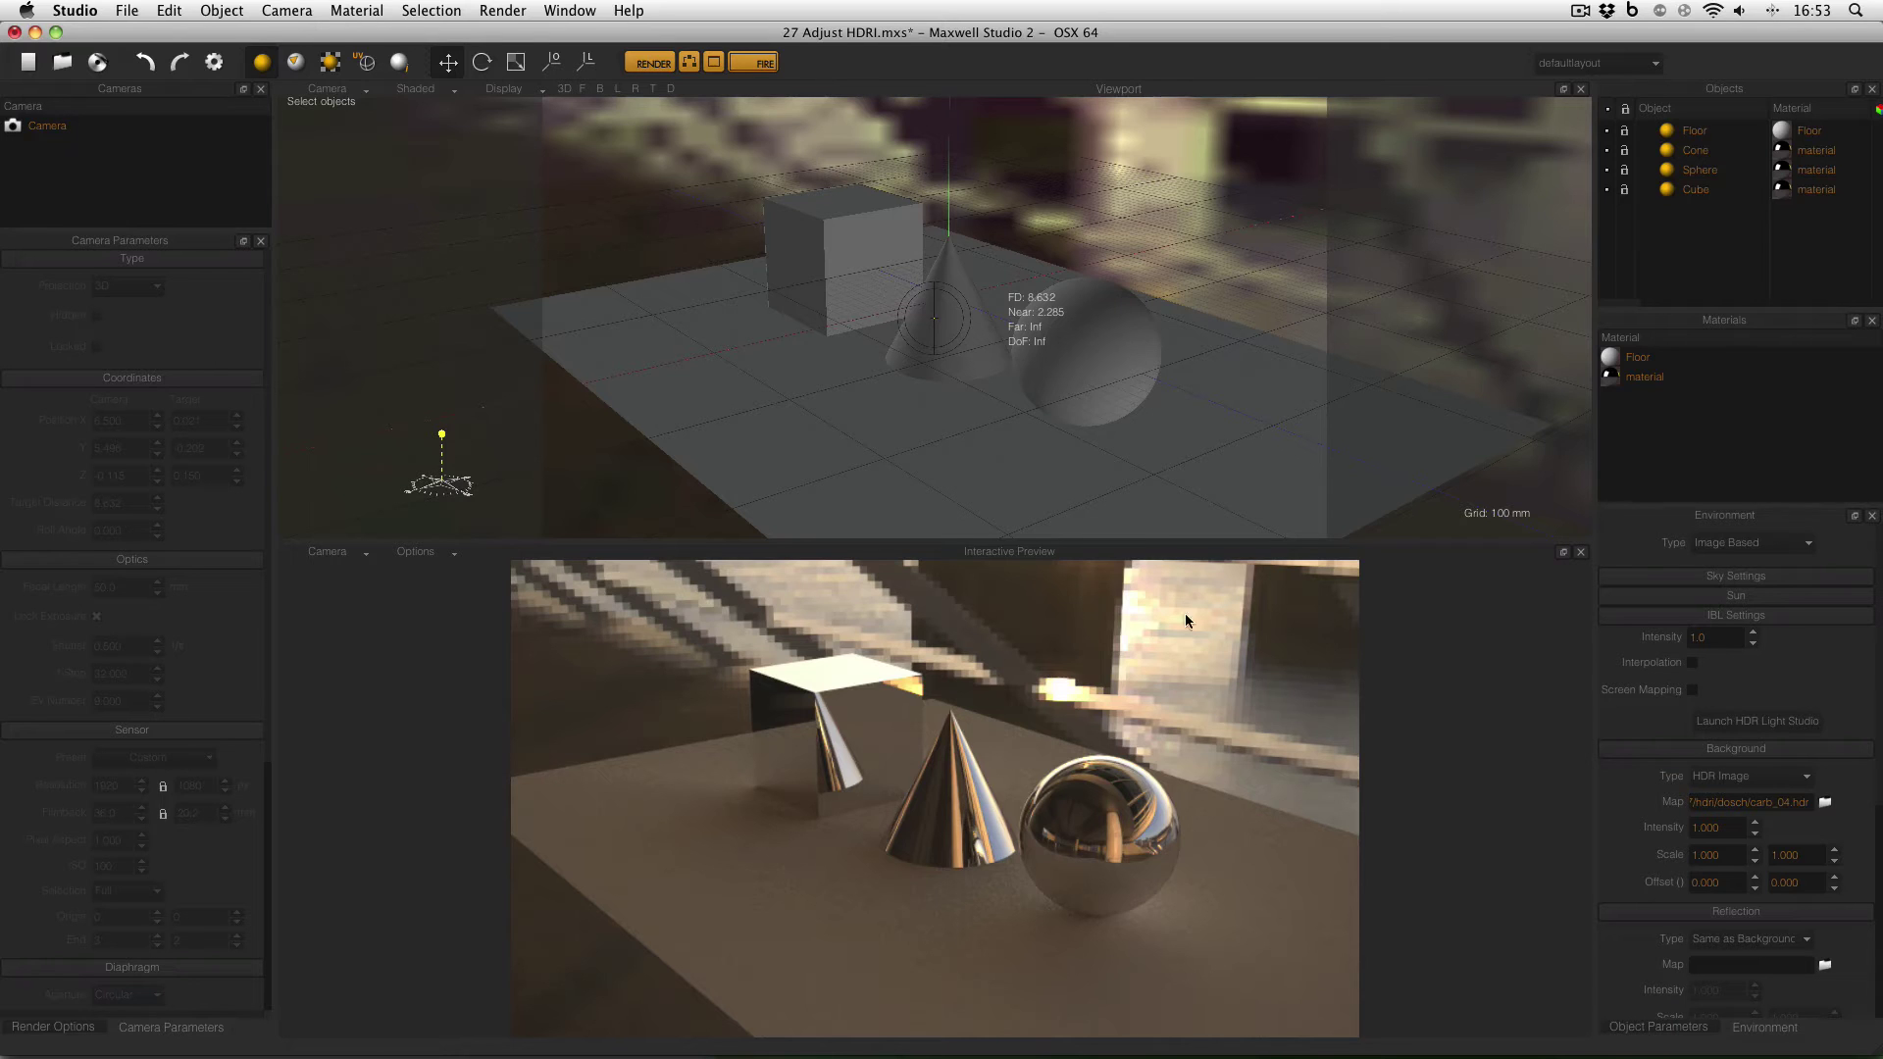
Step: Load carb_04 A.hdr as the Background Map and restart the interactive preview render
click(1825, 802)
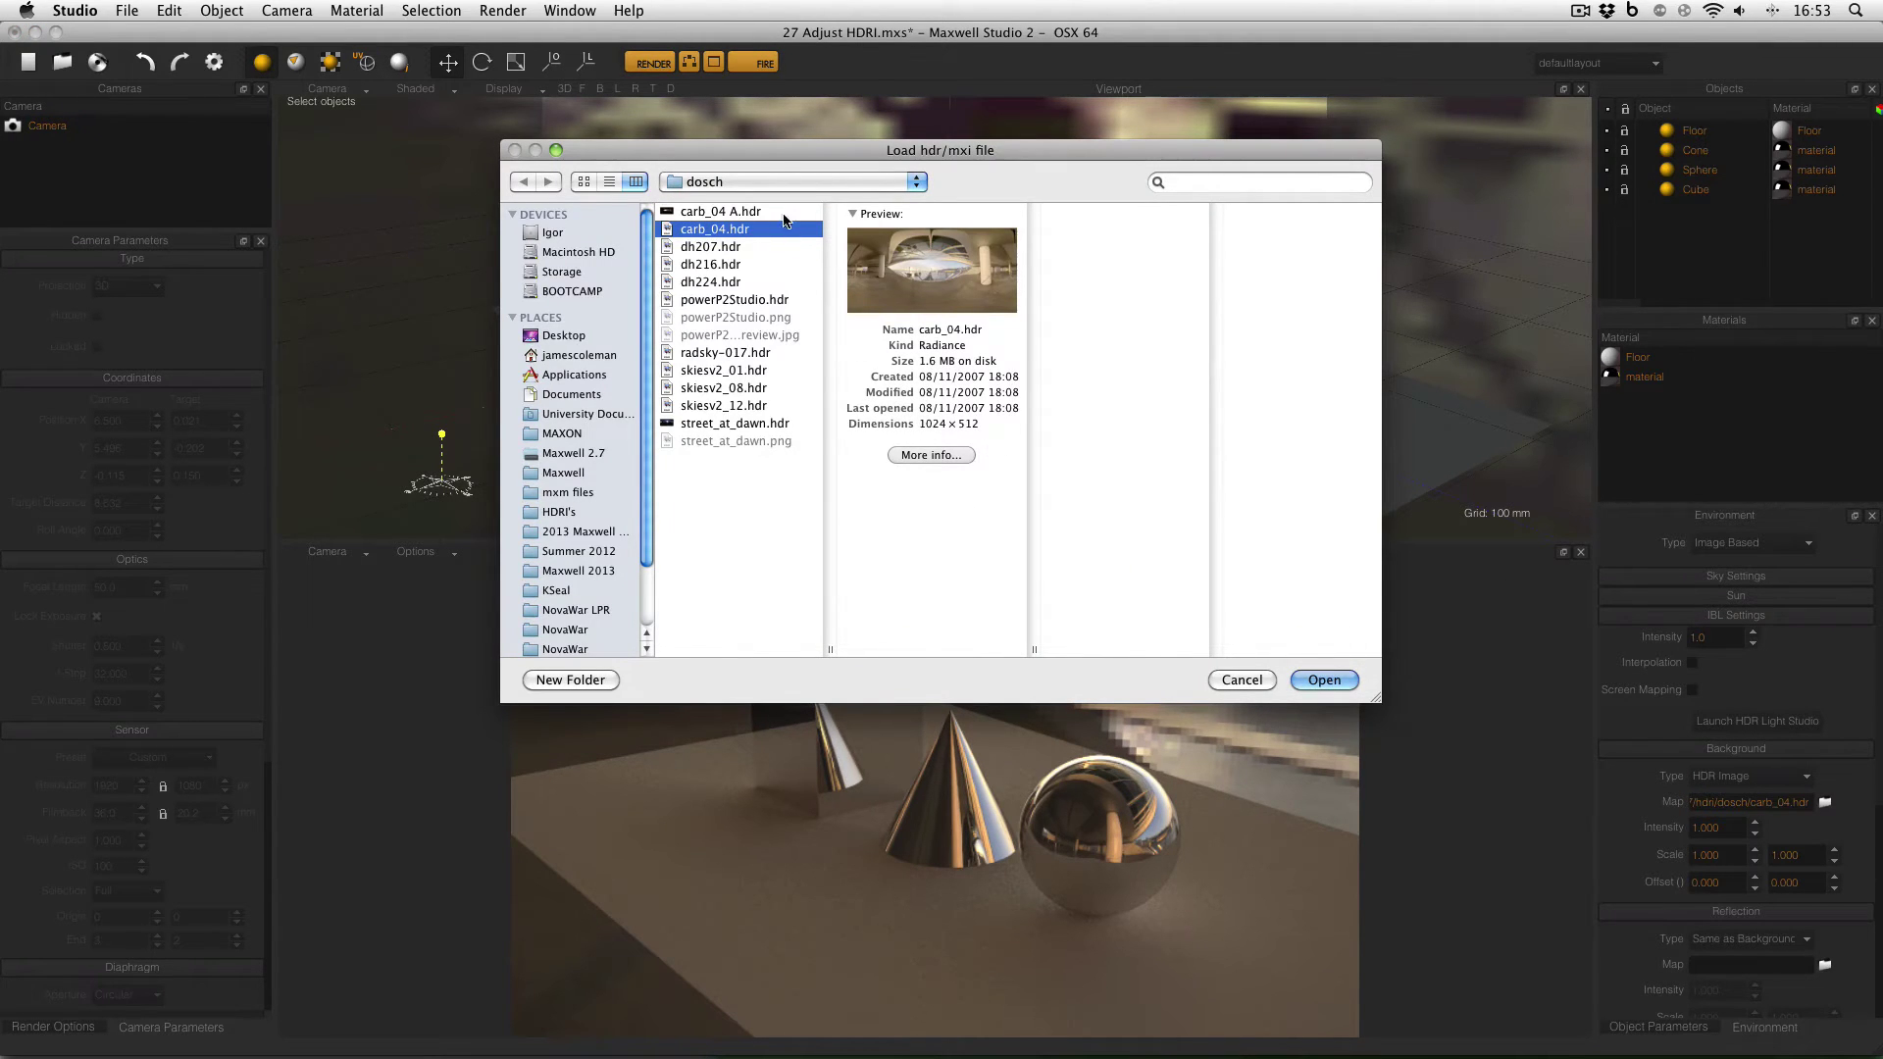
double_click(775, 212)
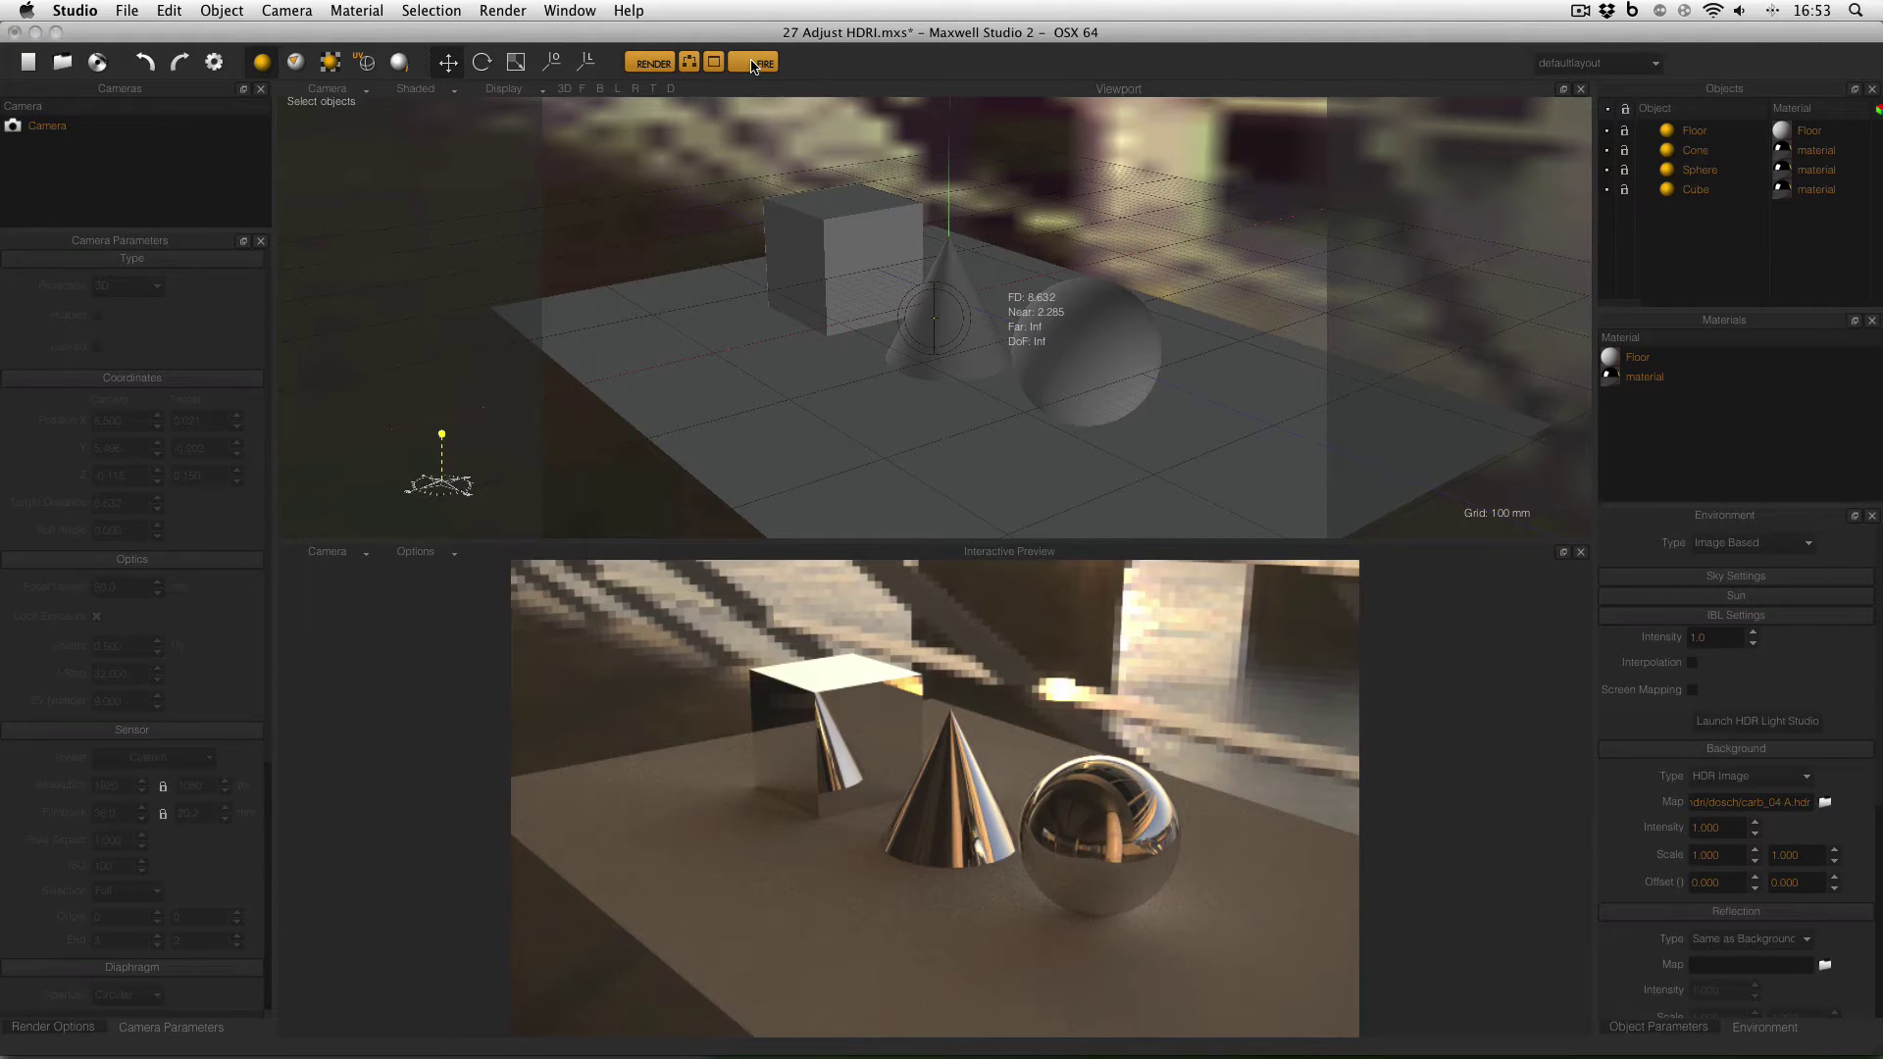
click(753, 64)
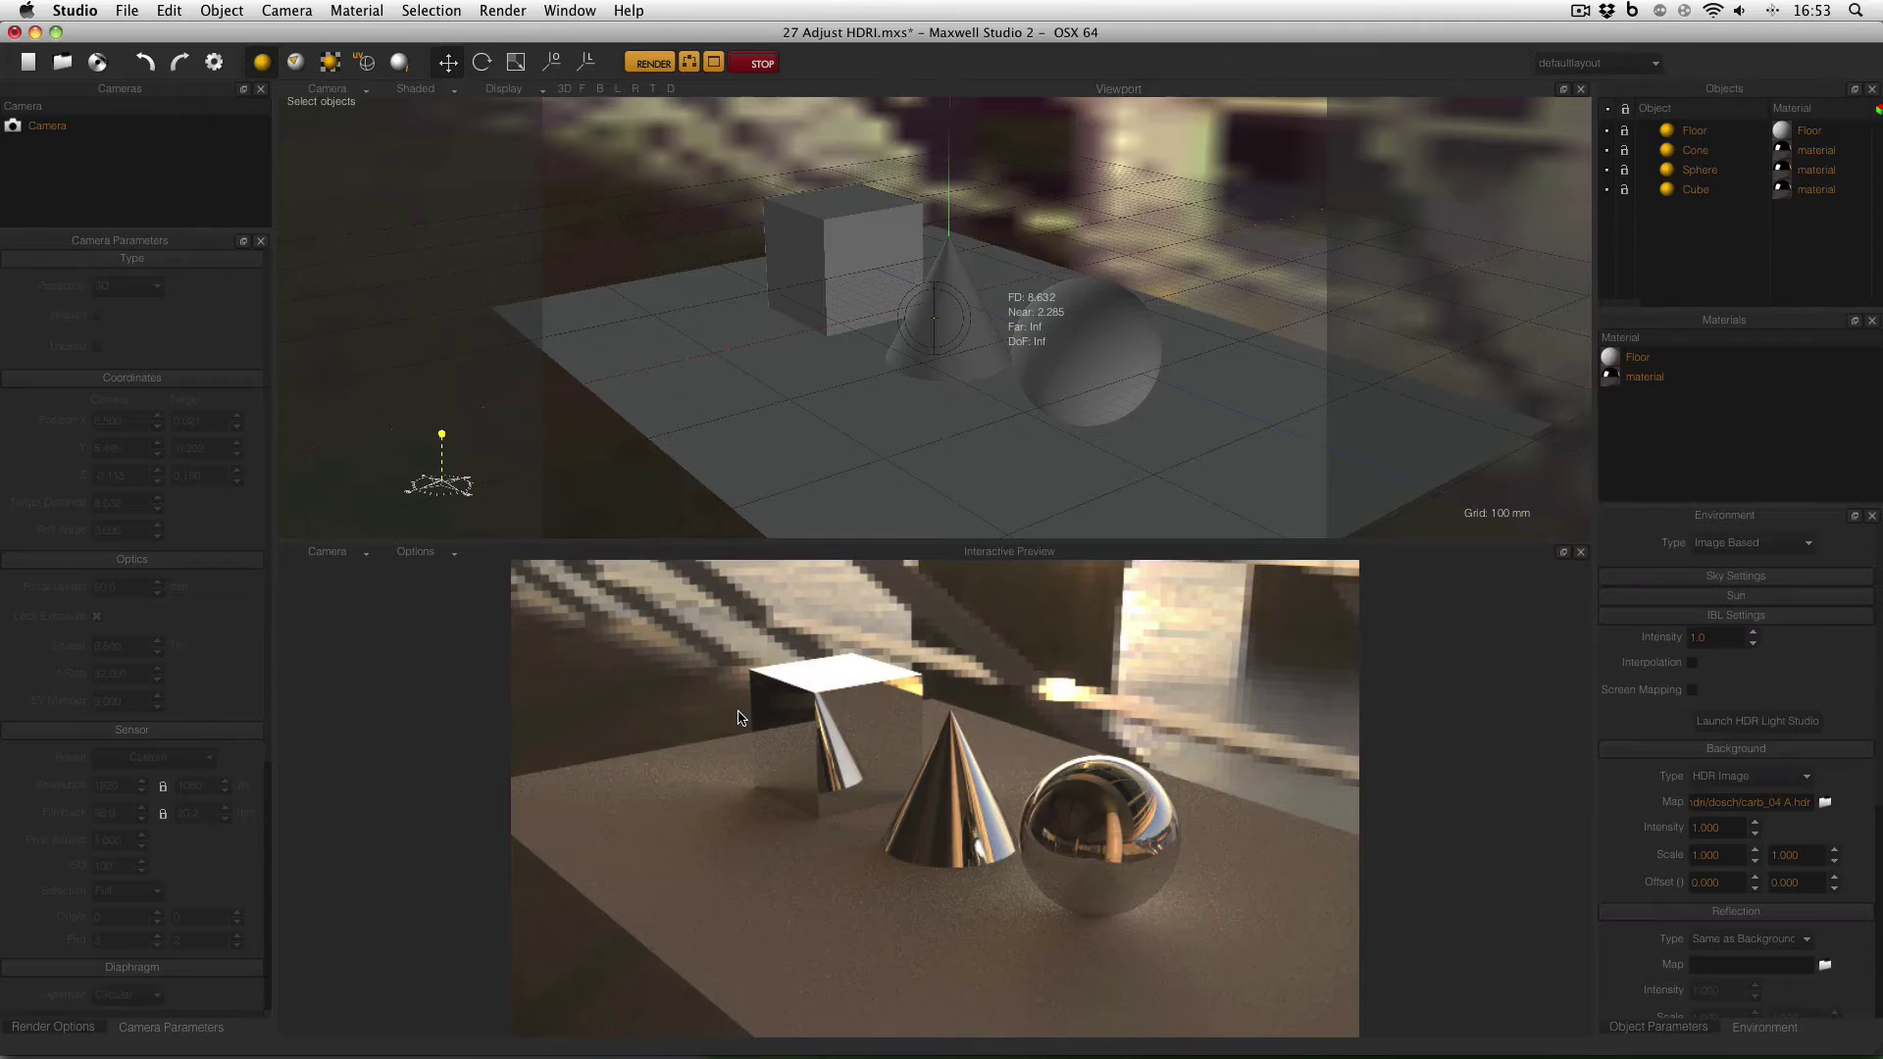
key(super+Tab)
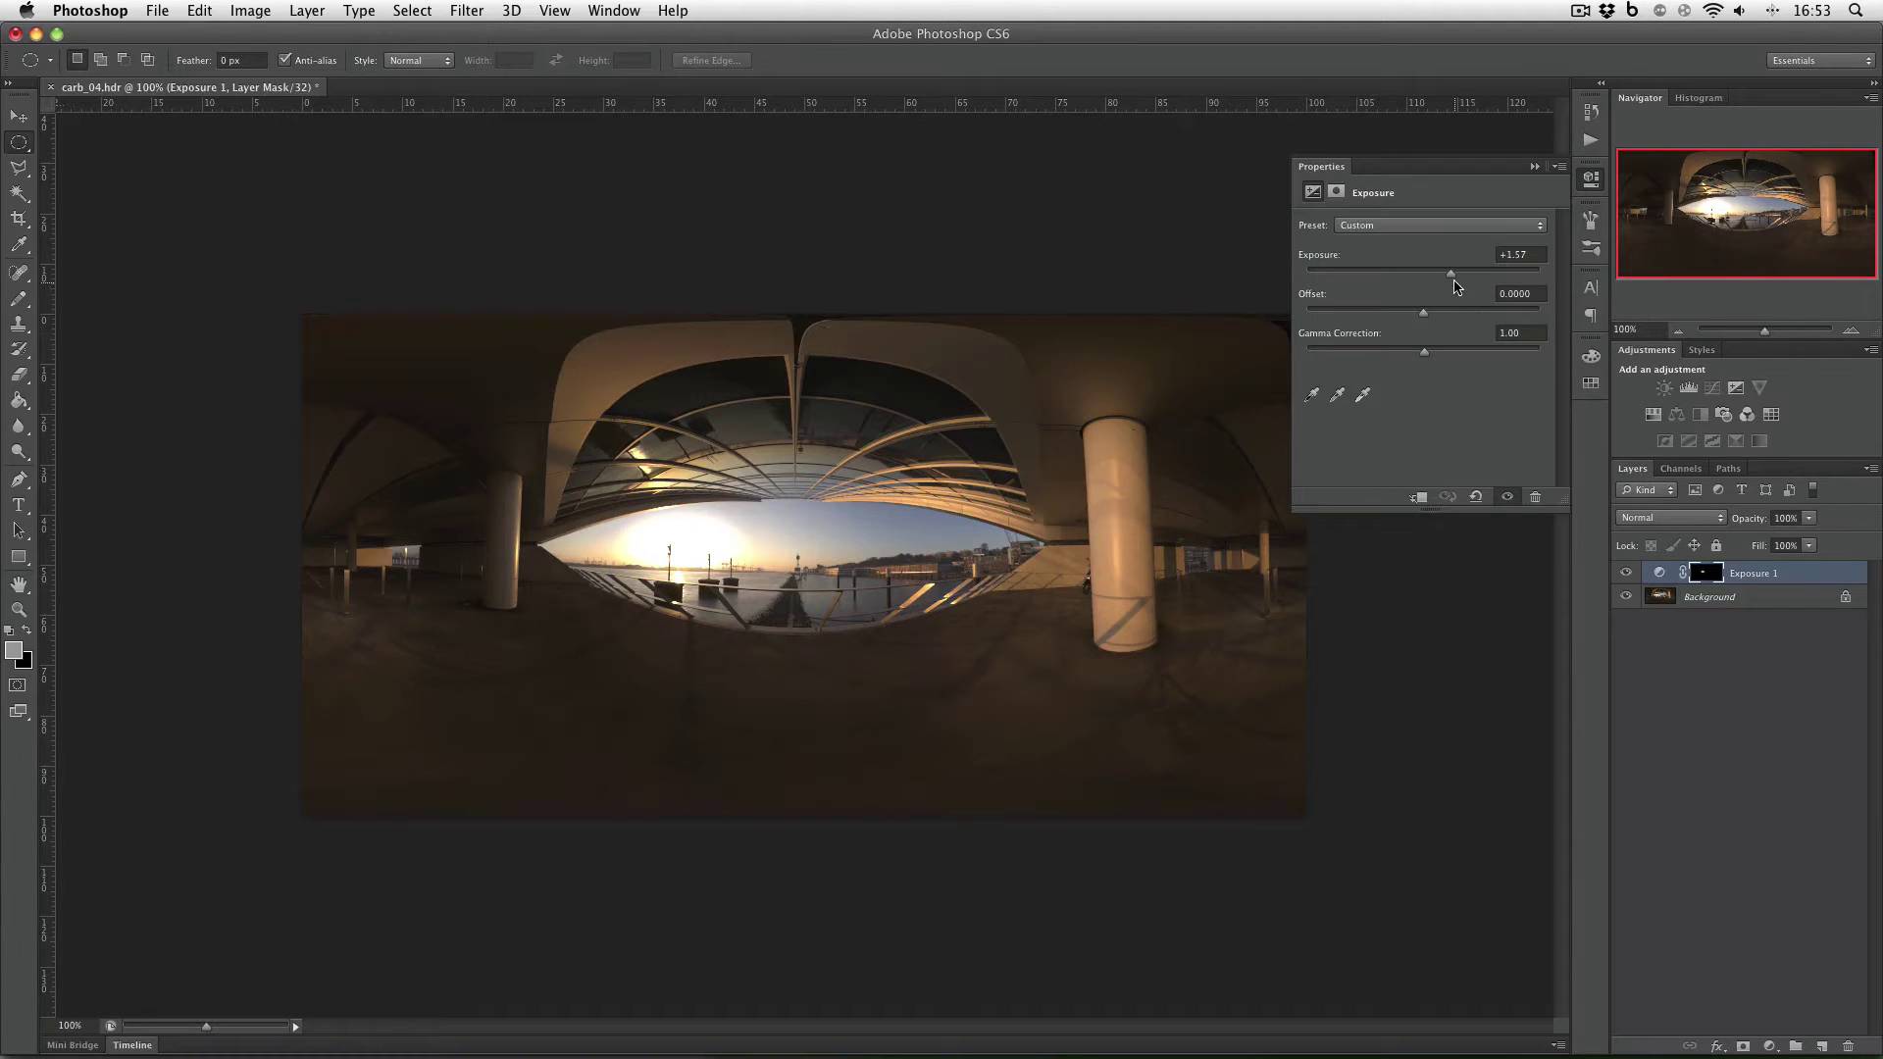
Step: Raise the sun Exposure to +2.97 and overwrite carb_04 A.hdr as a Radiance file
drag(1452, 280, 1477, 282)
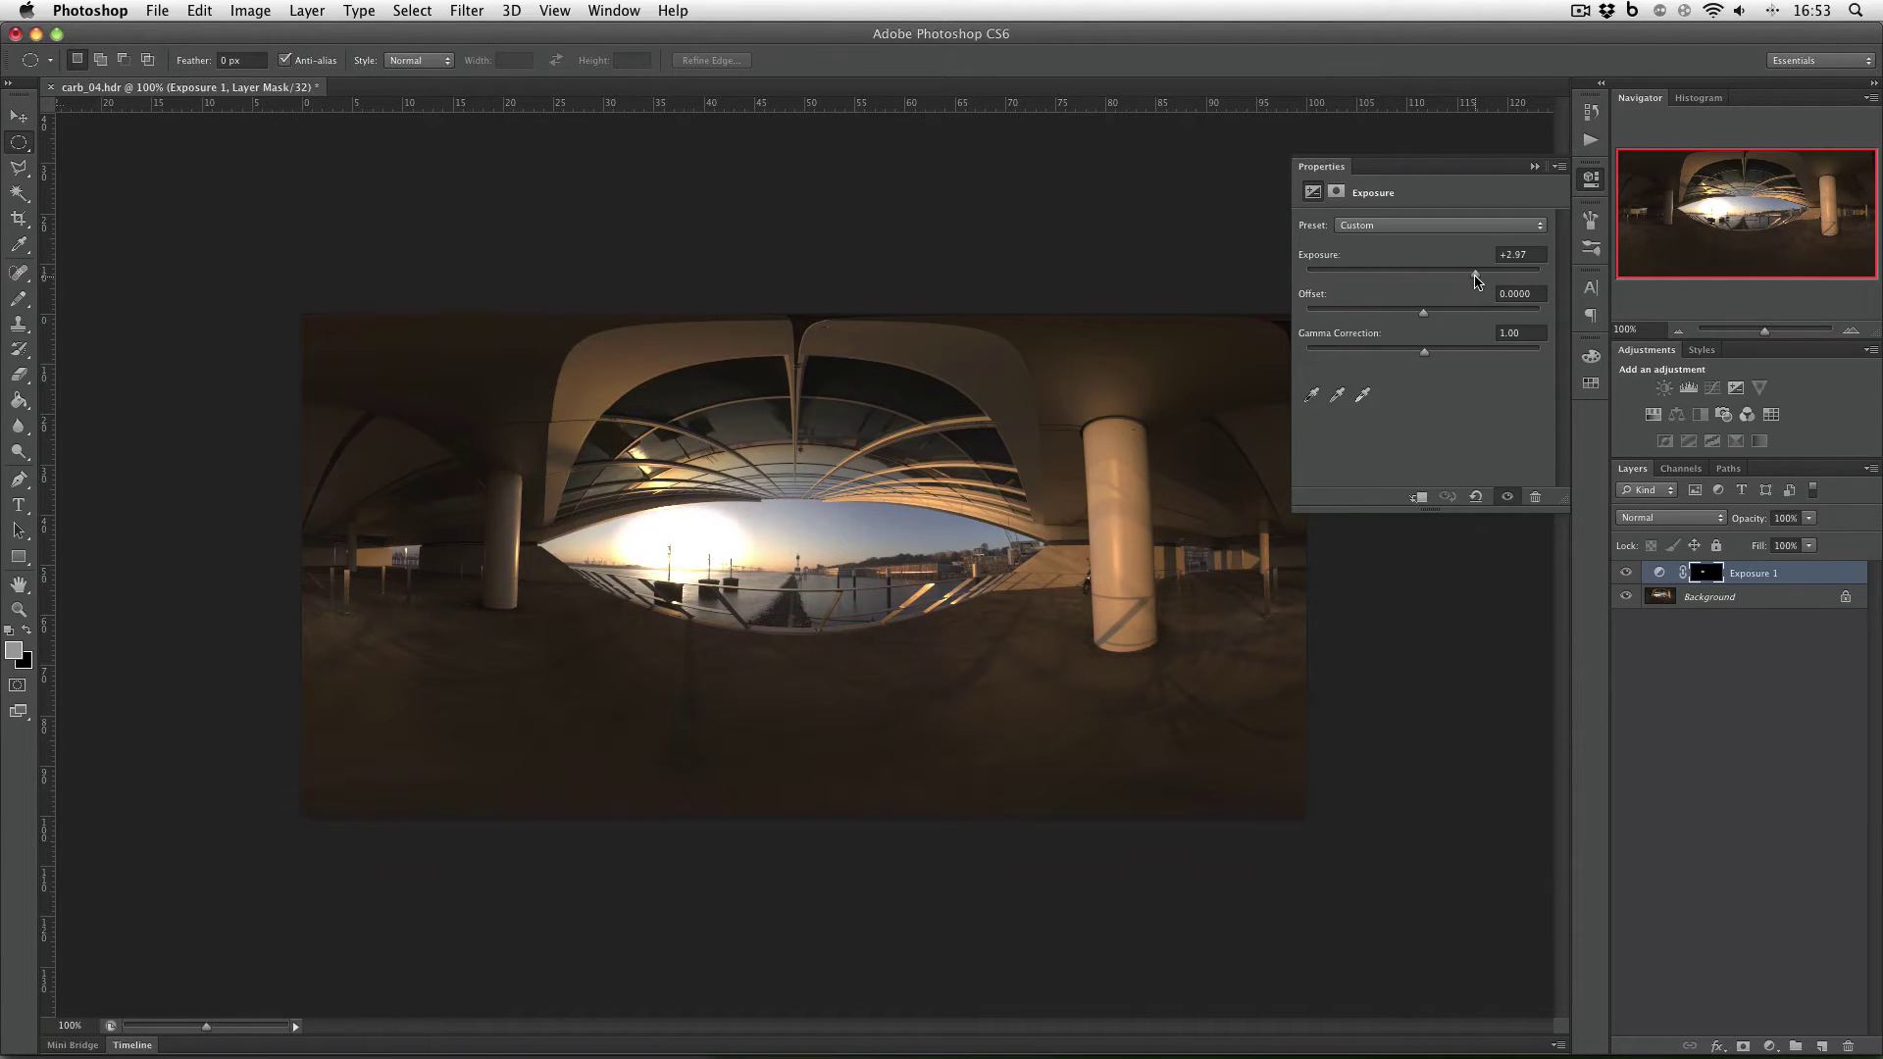
click(159, 10)
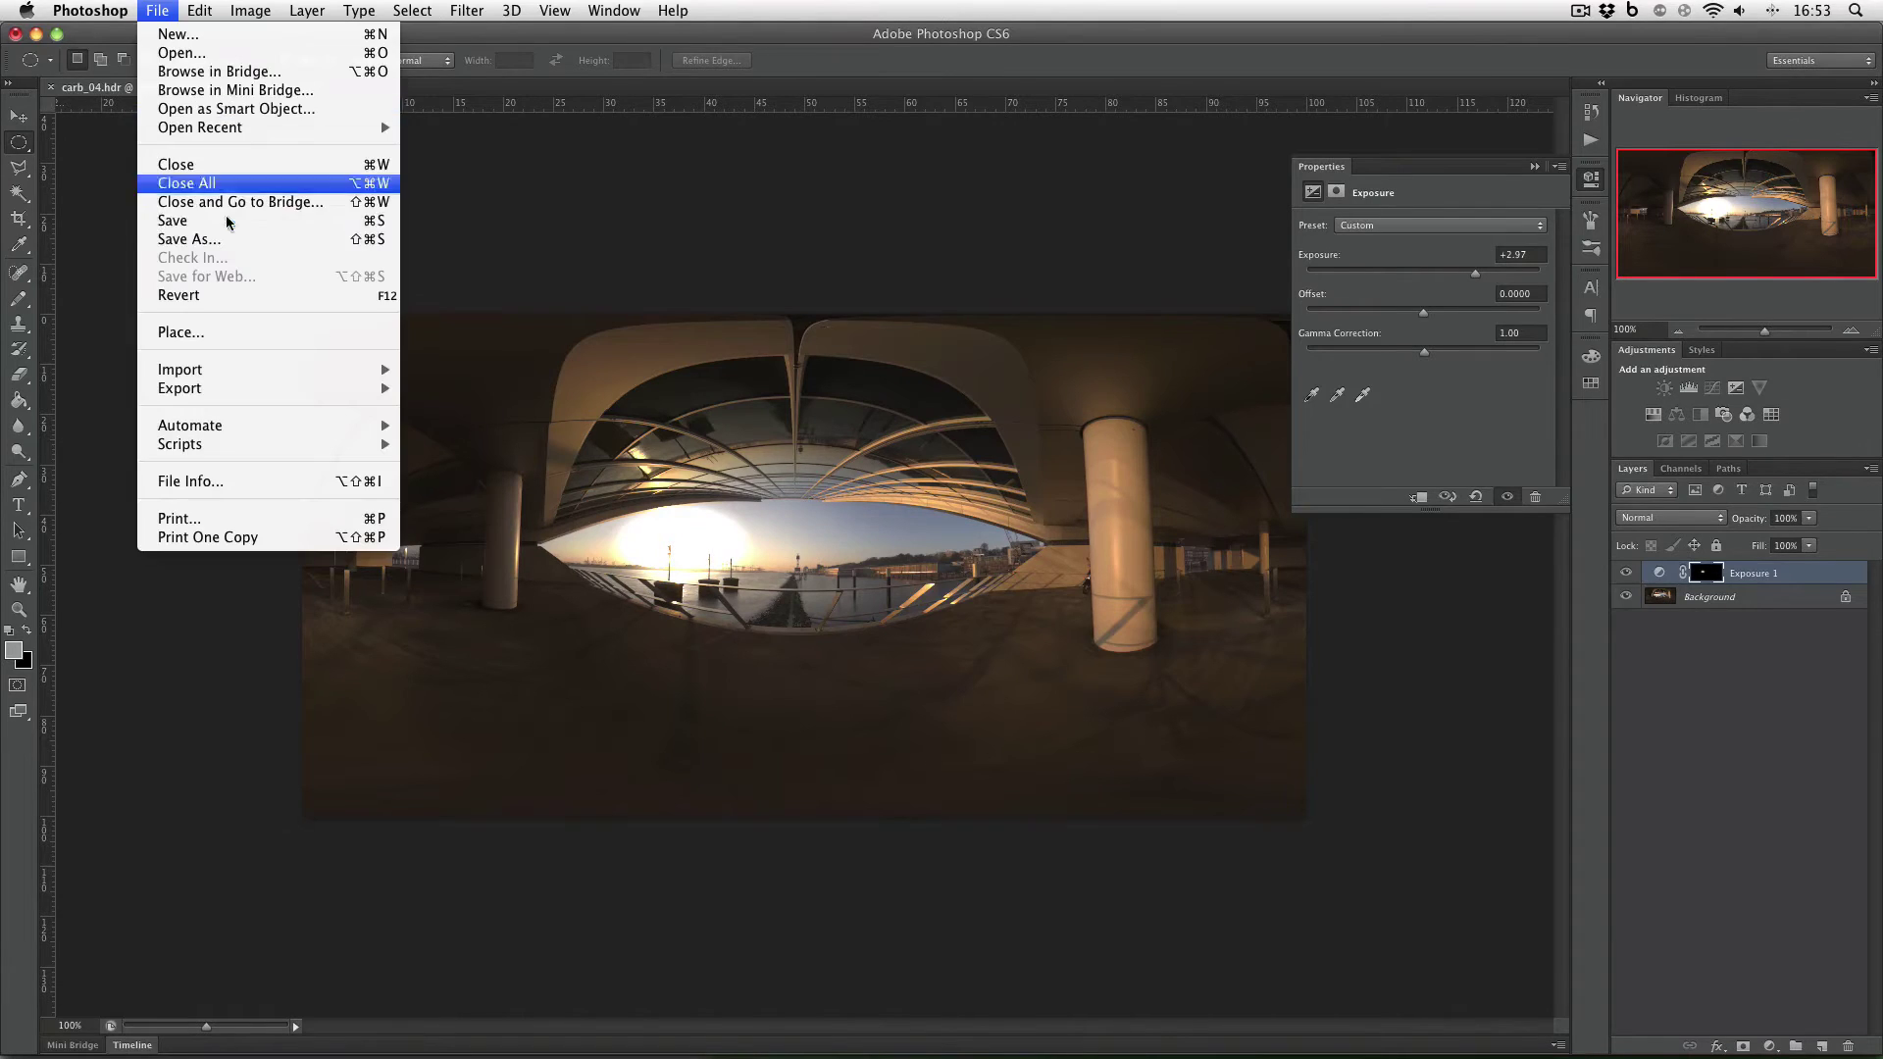
click(226, 238)
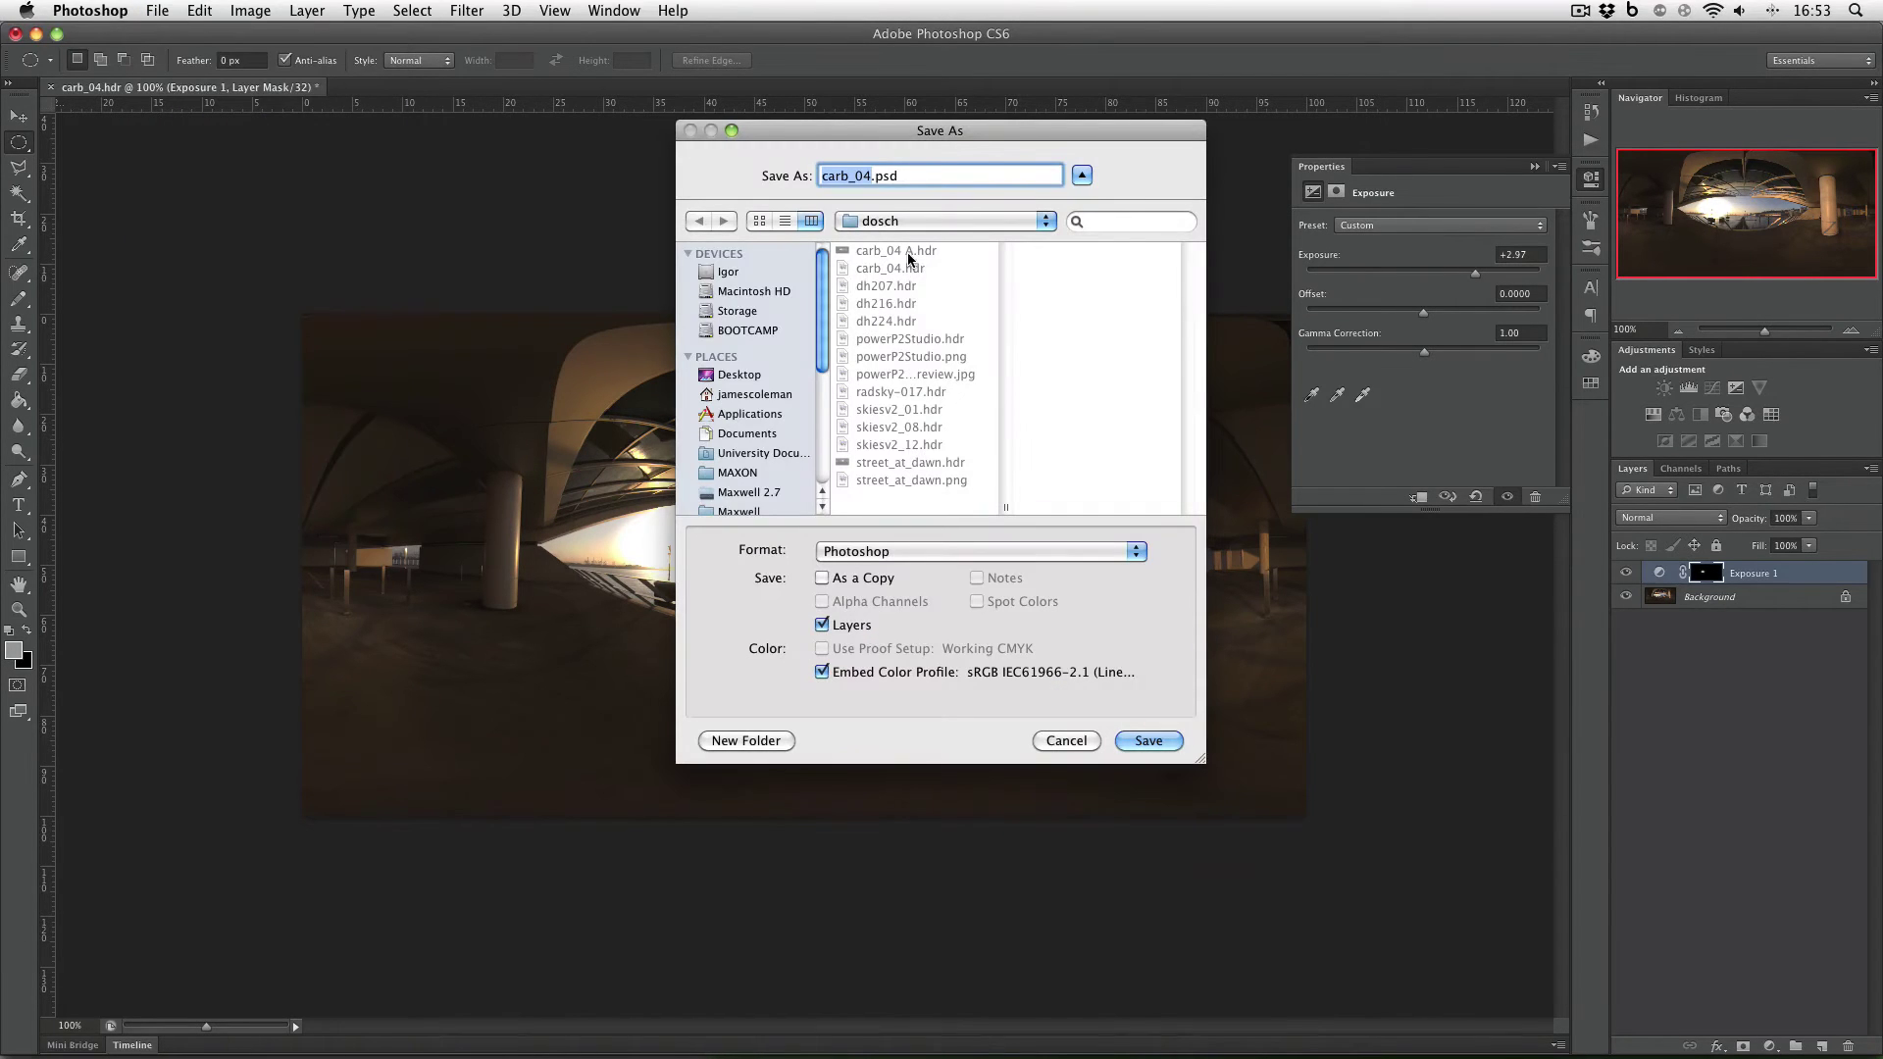
click(908, 258)
click(920, 549)
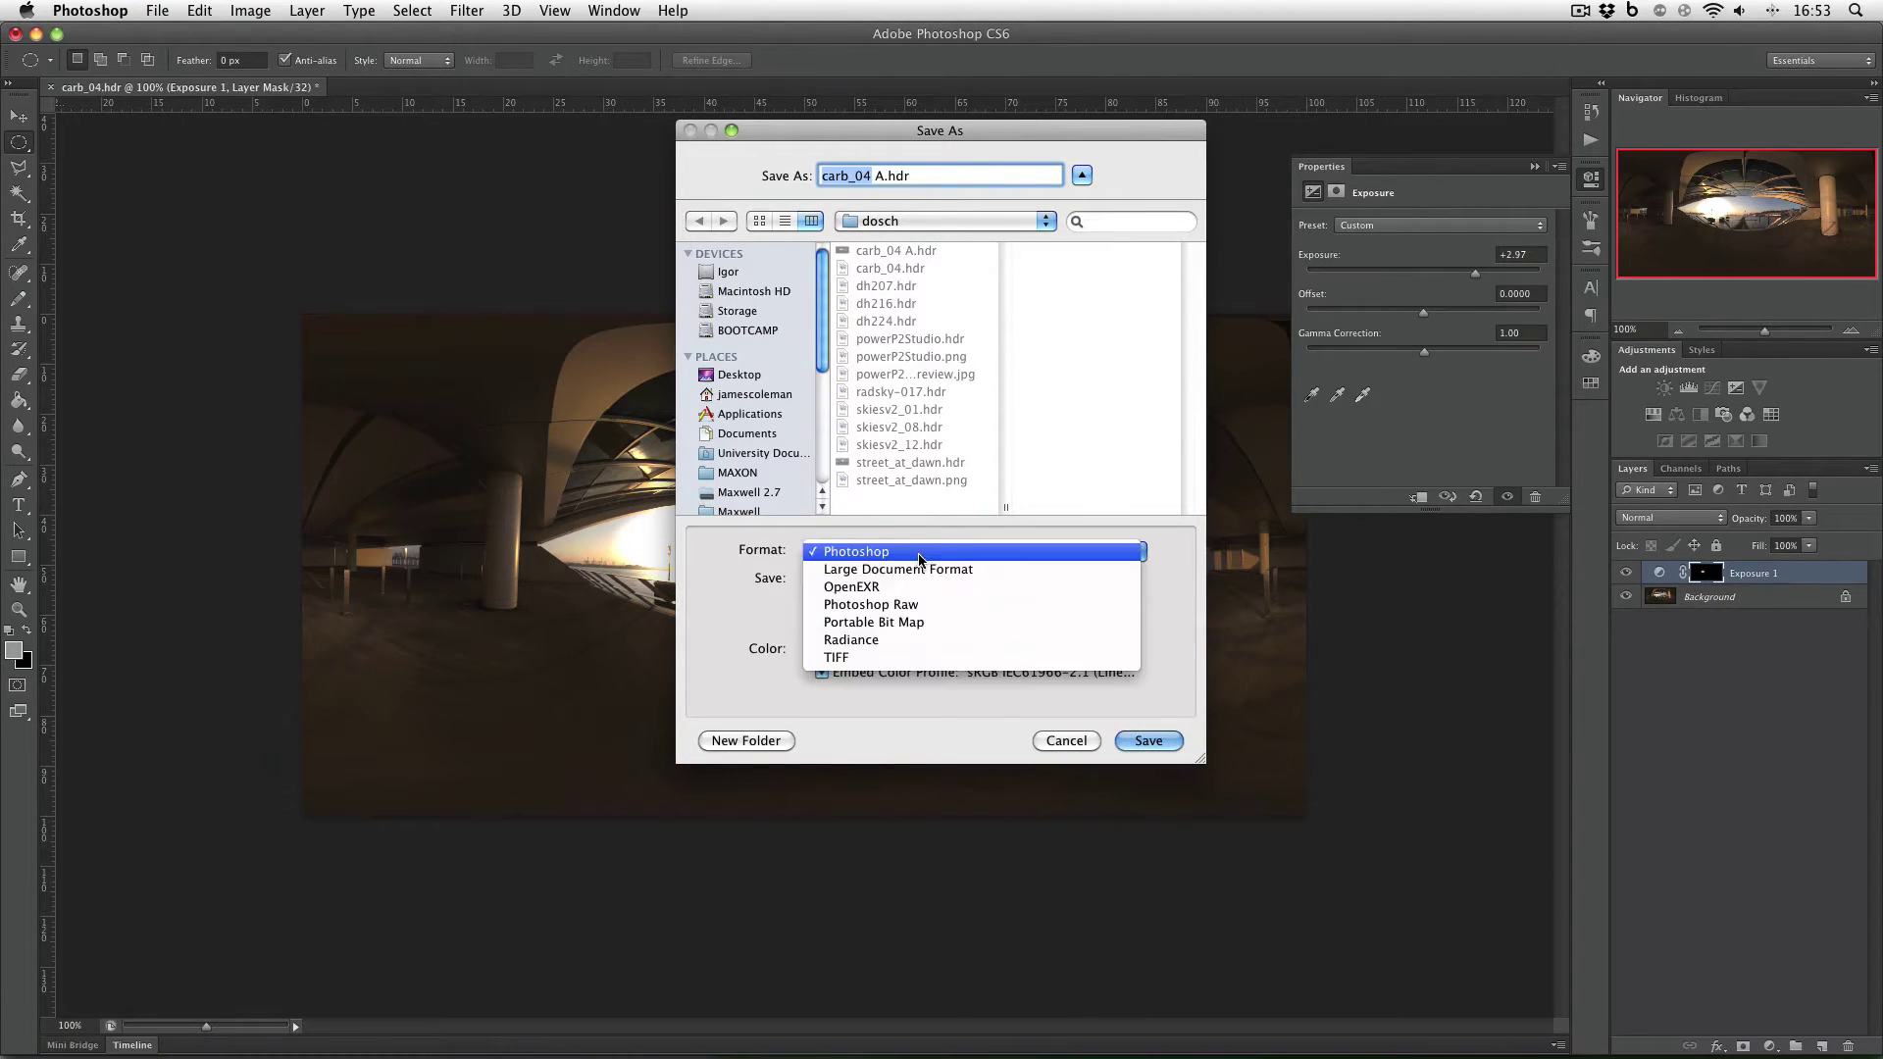
click(926, 640)
click(1149, 740)
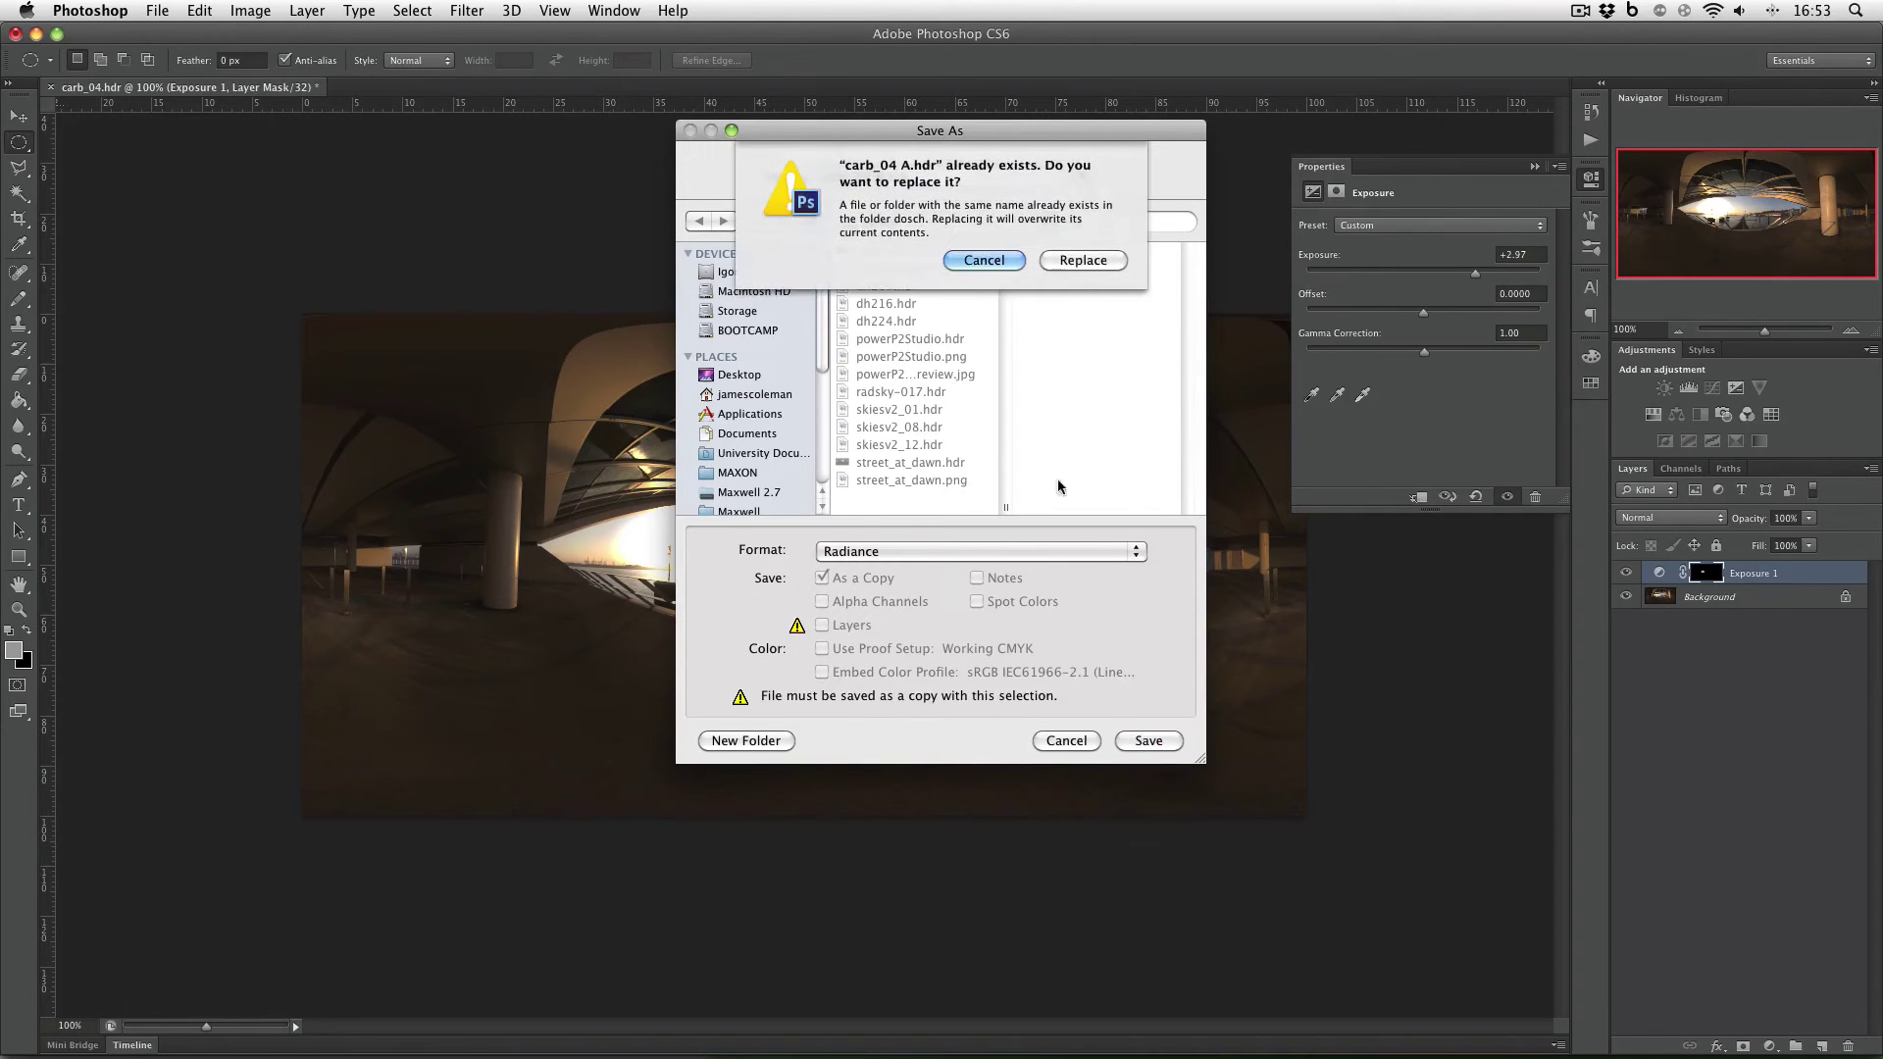
click(1082, 260)
key(super+Tab)
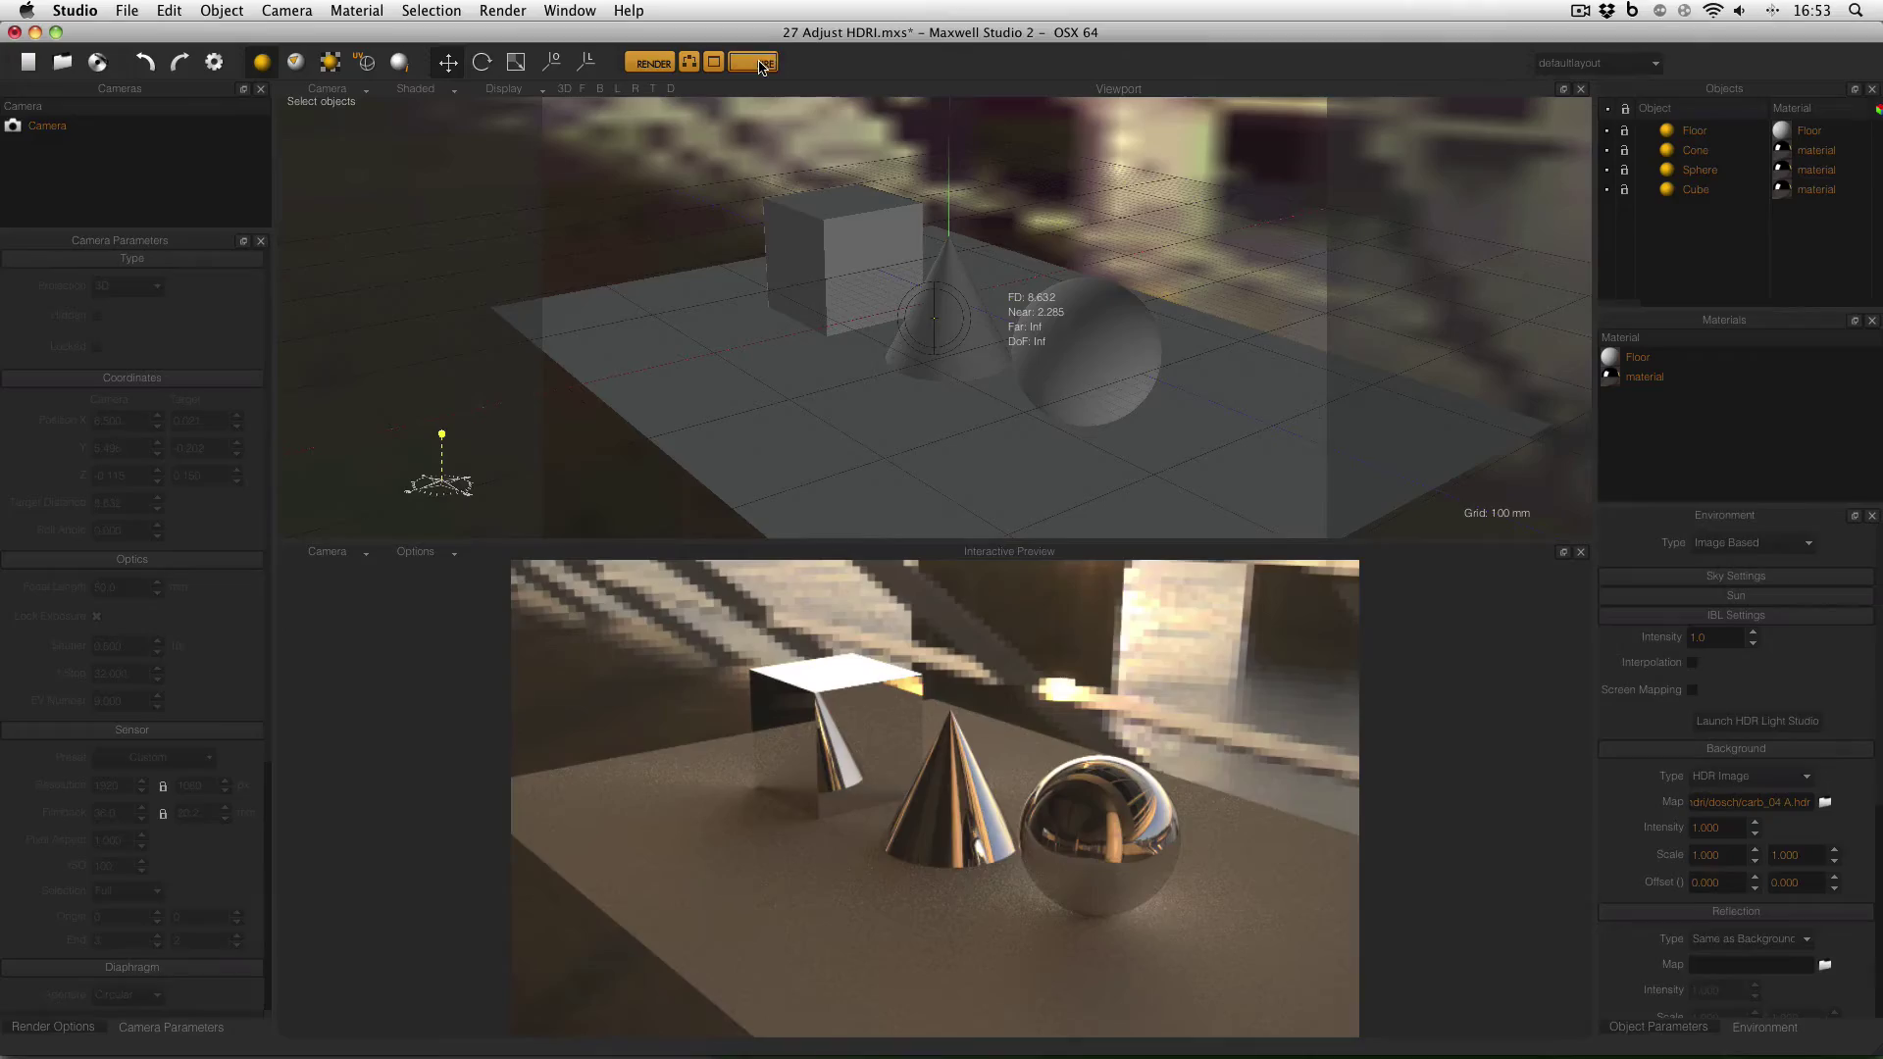
Step: Restart the interactive preview and orbit between high and low views to check the brighter lighting
click(761, 64)
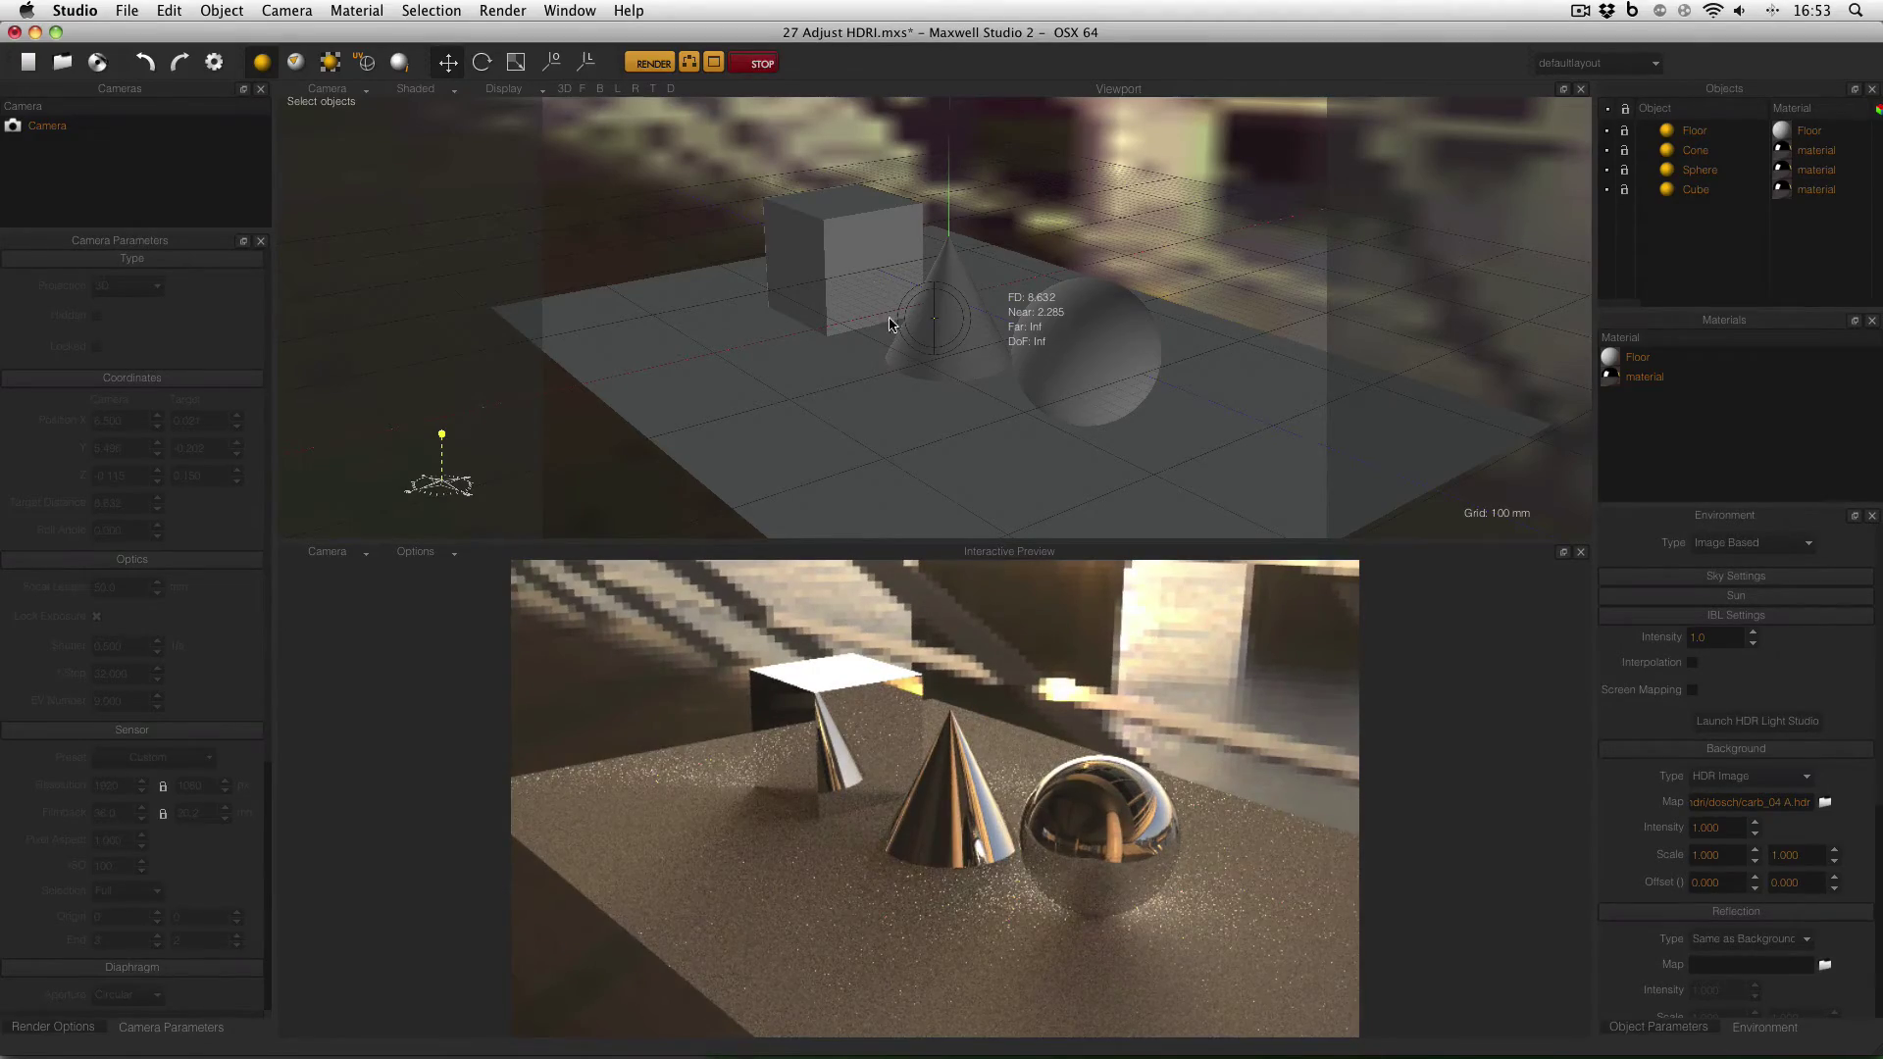
drag(891, 323, 903, 257)
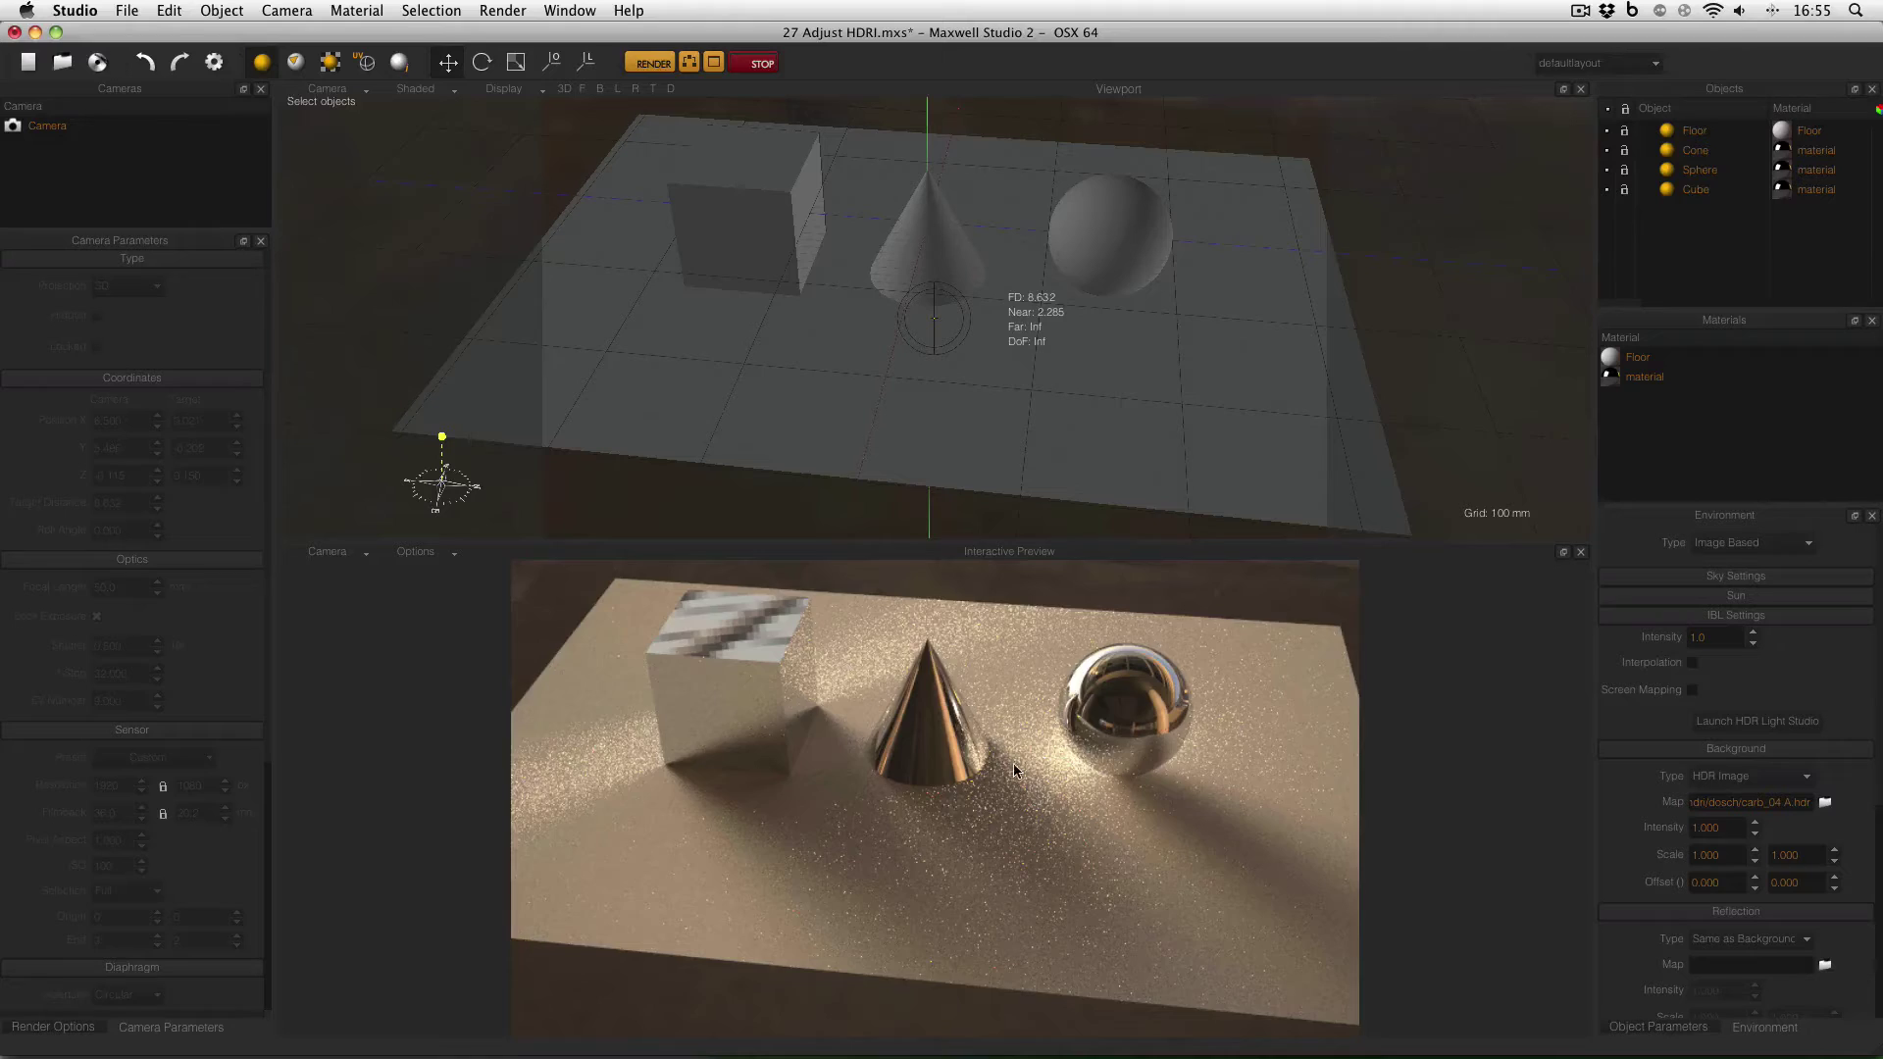
drag(1011, 765, 853, 697)
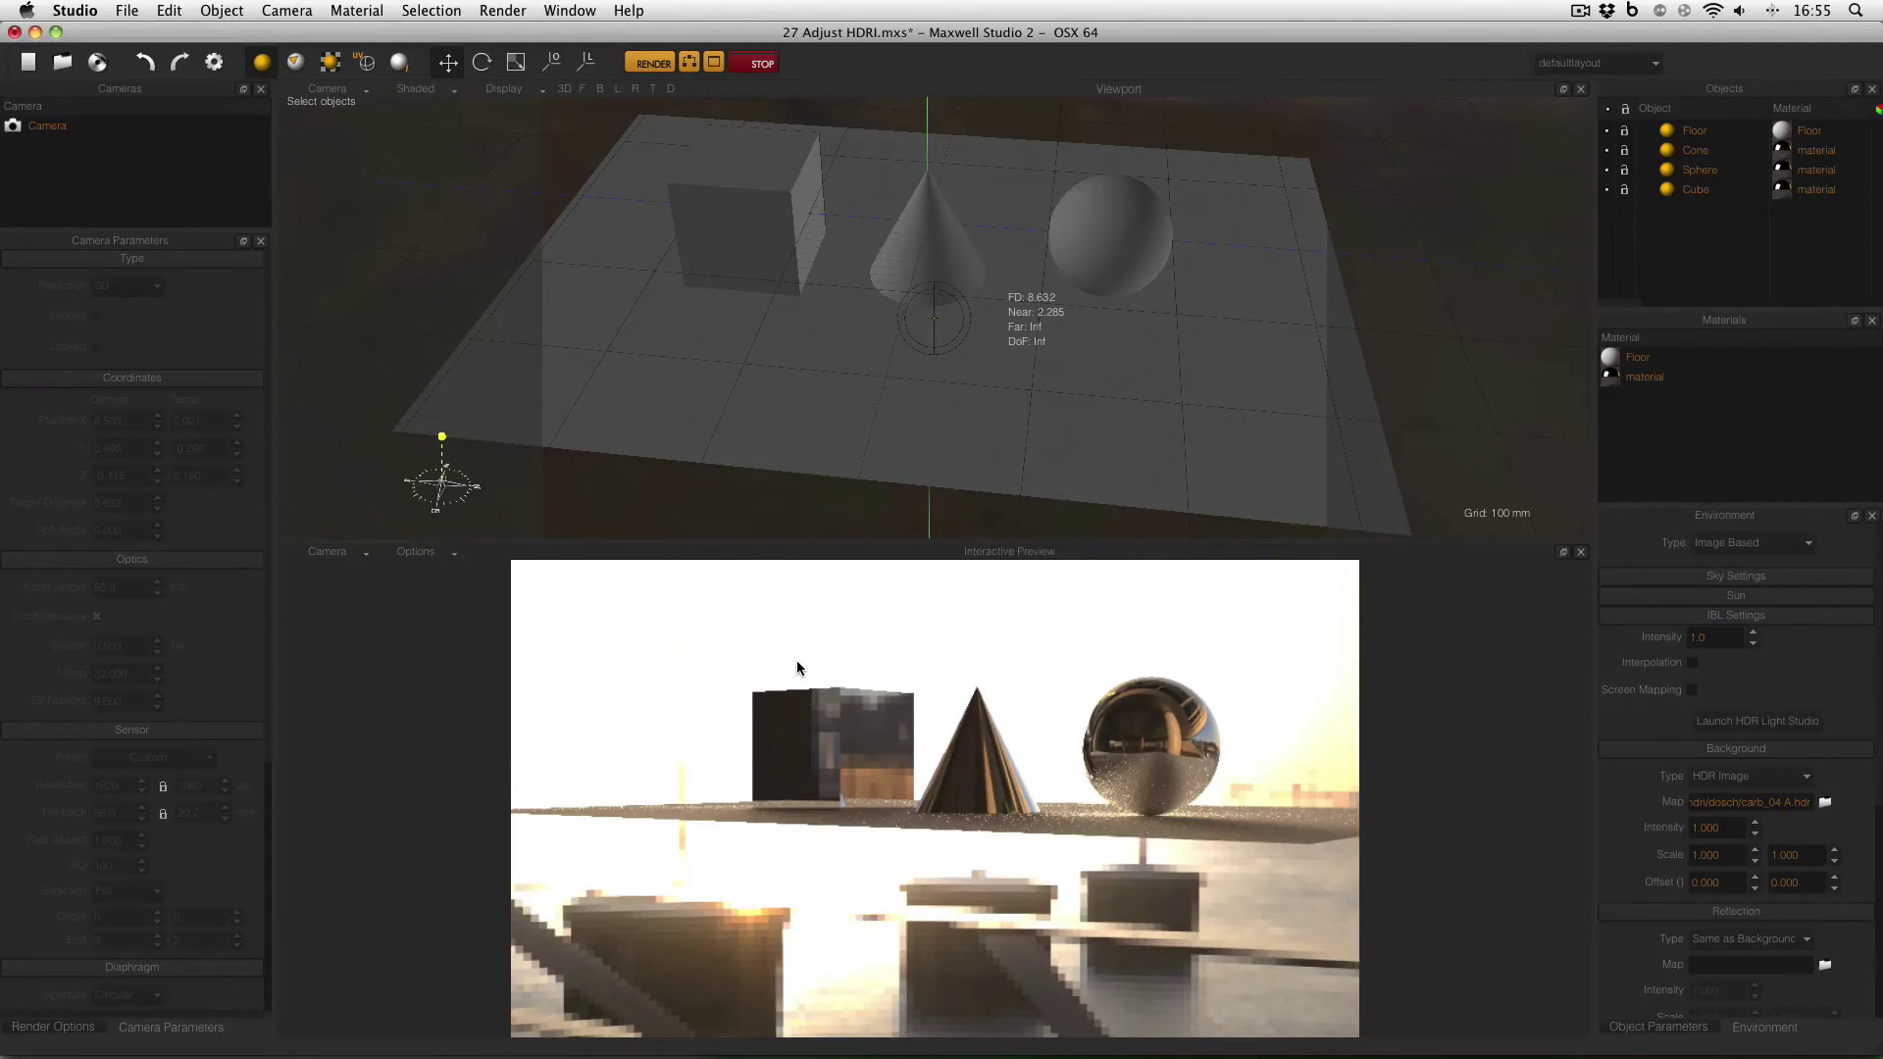
drag(812, 667, 719, 626)
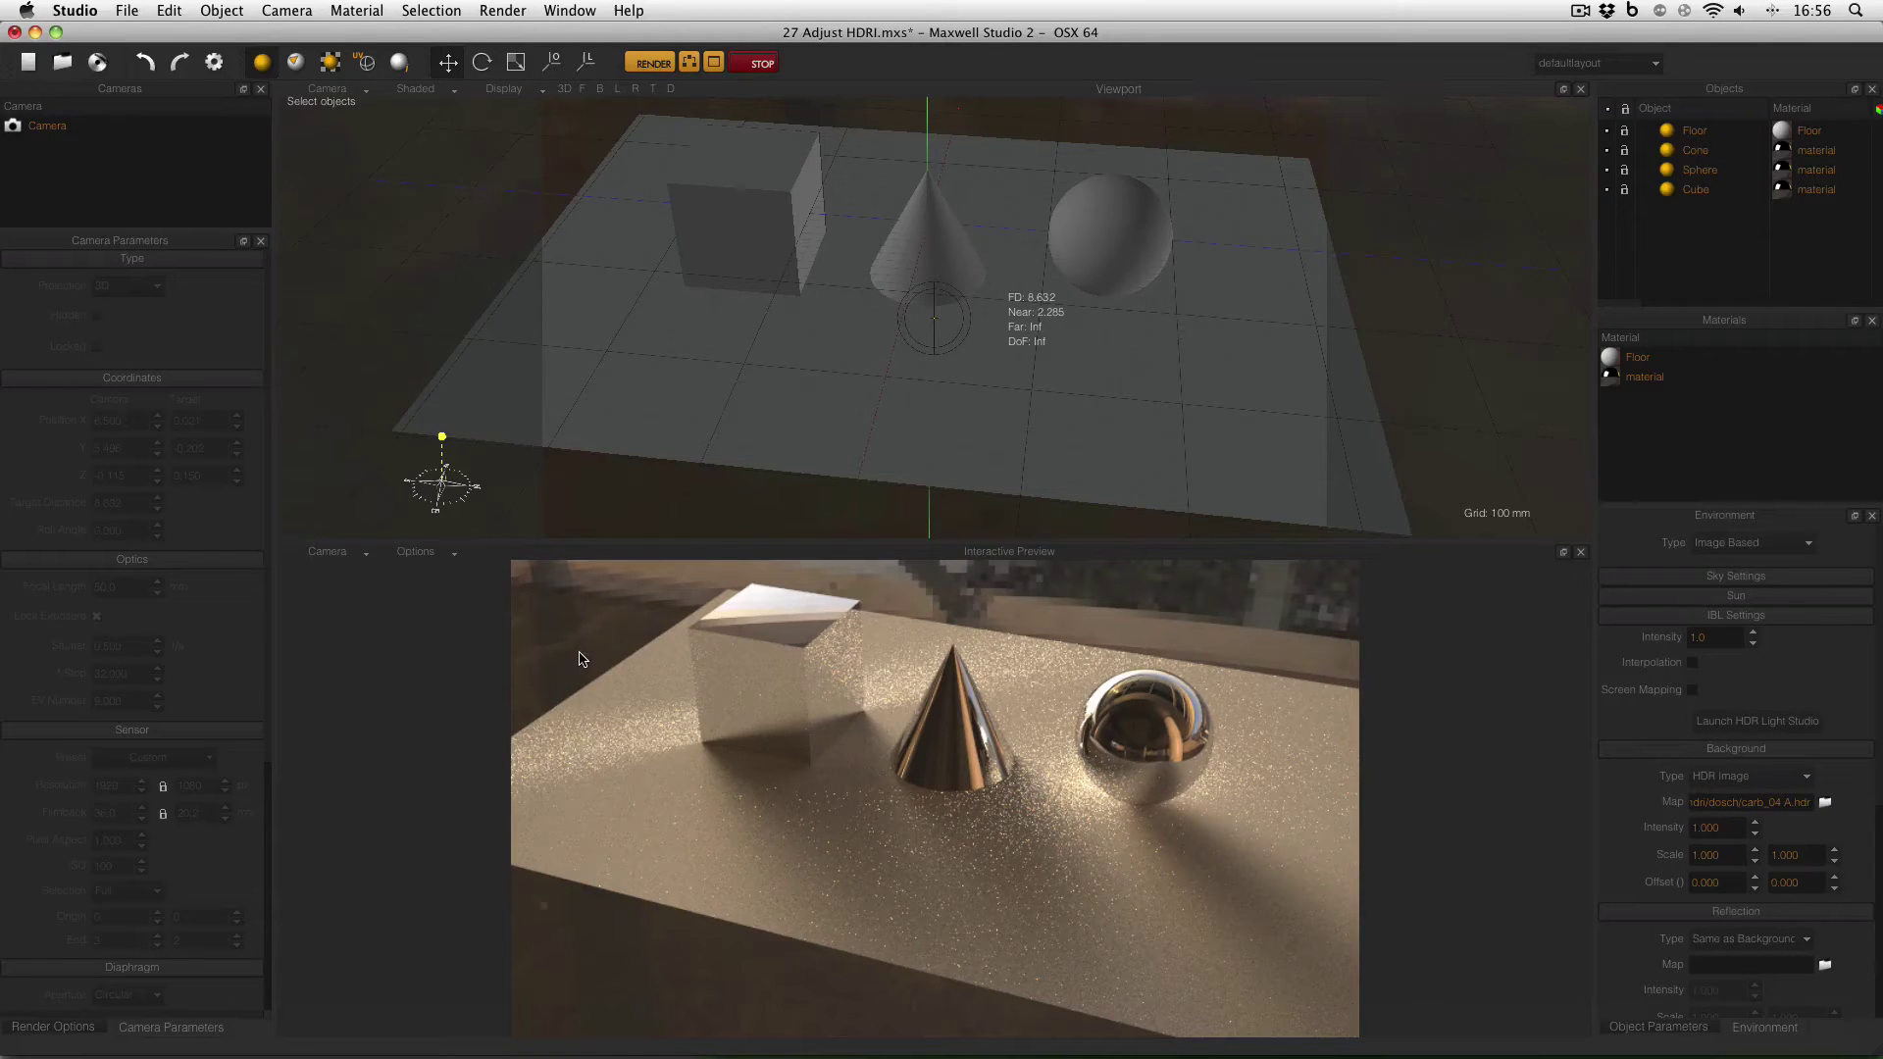
key(super+Tab)
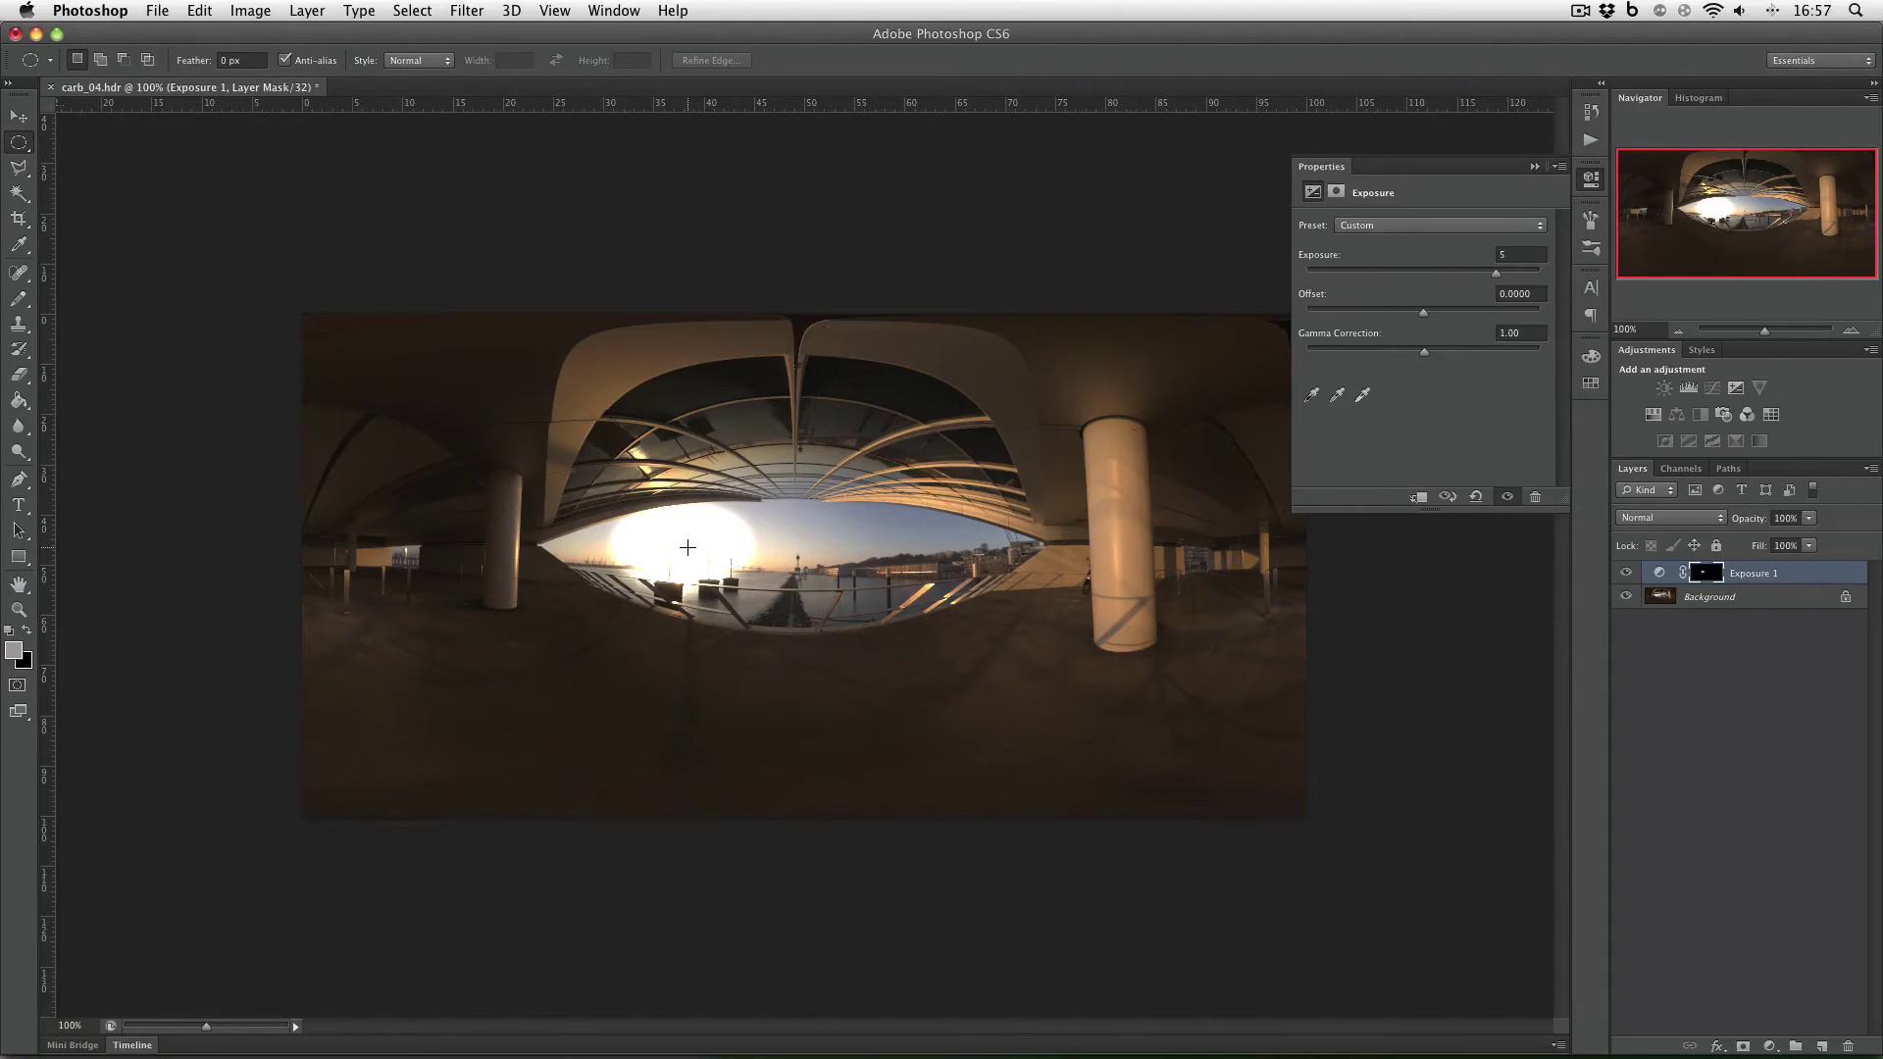
Step: Hide Exposure 1 and add a second Exposure of 10 masked to a small ellipse around the sun
click(1627, 574)
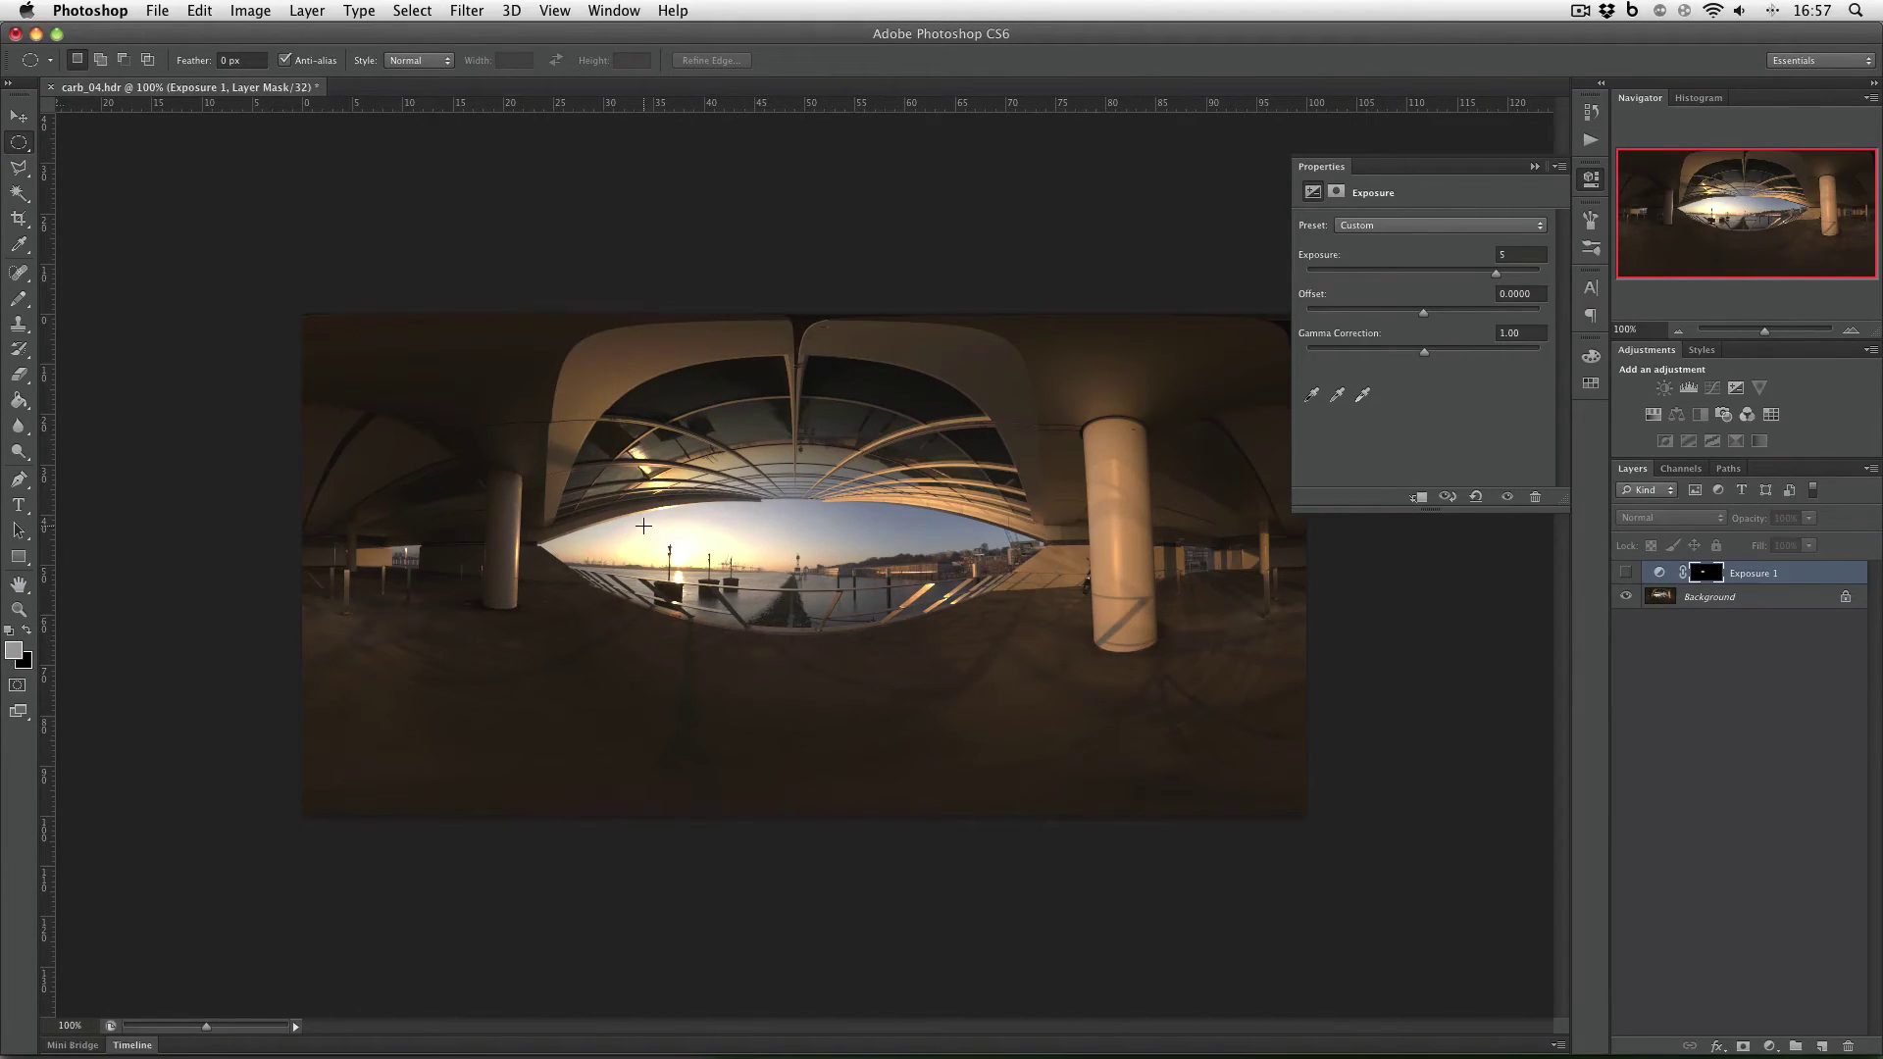
drag(673, 554, 688, 568)
click(1735, 388)
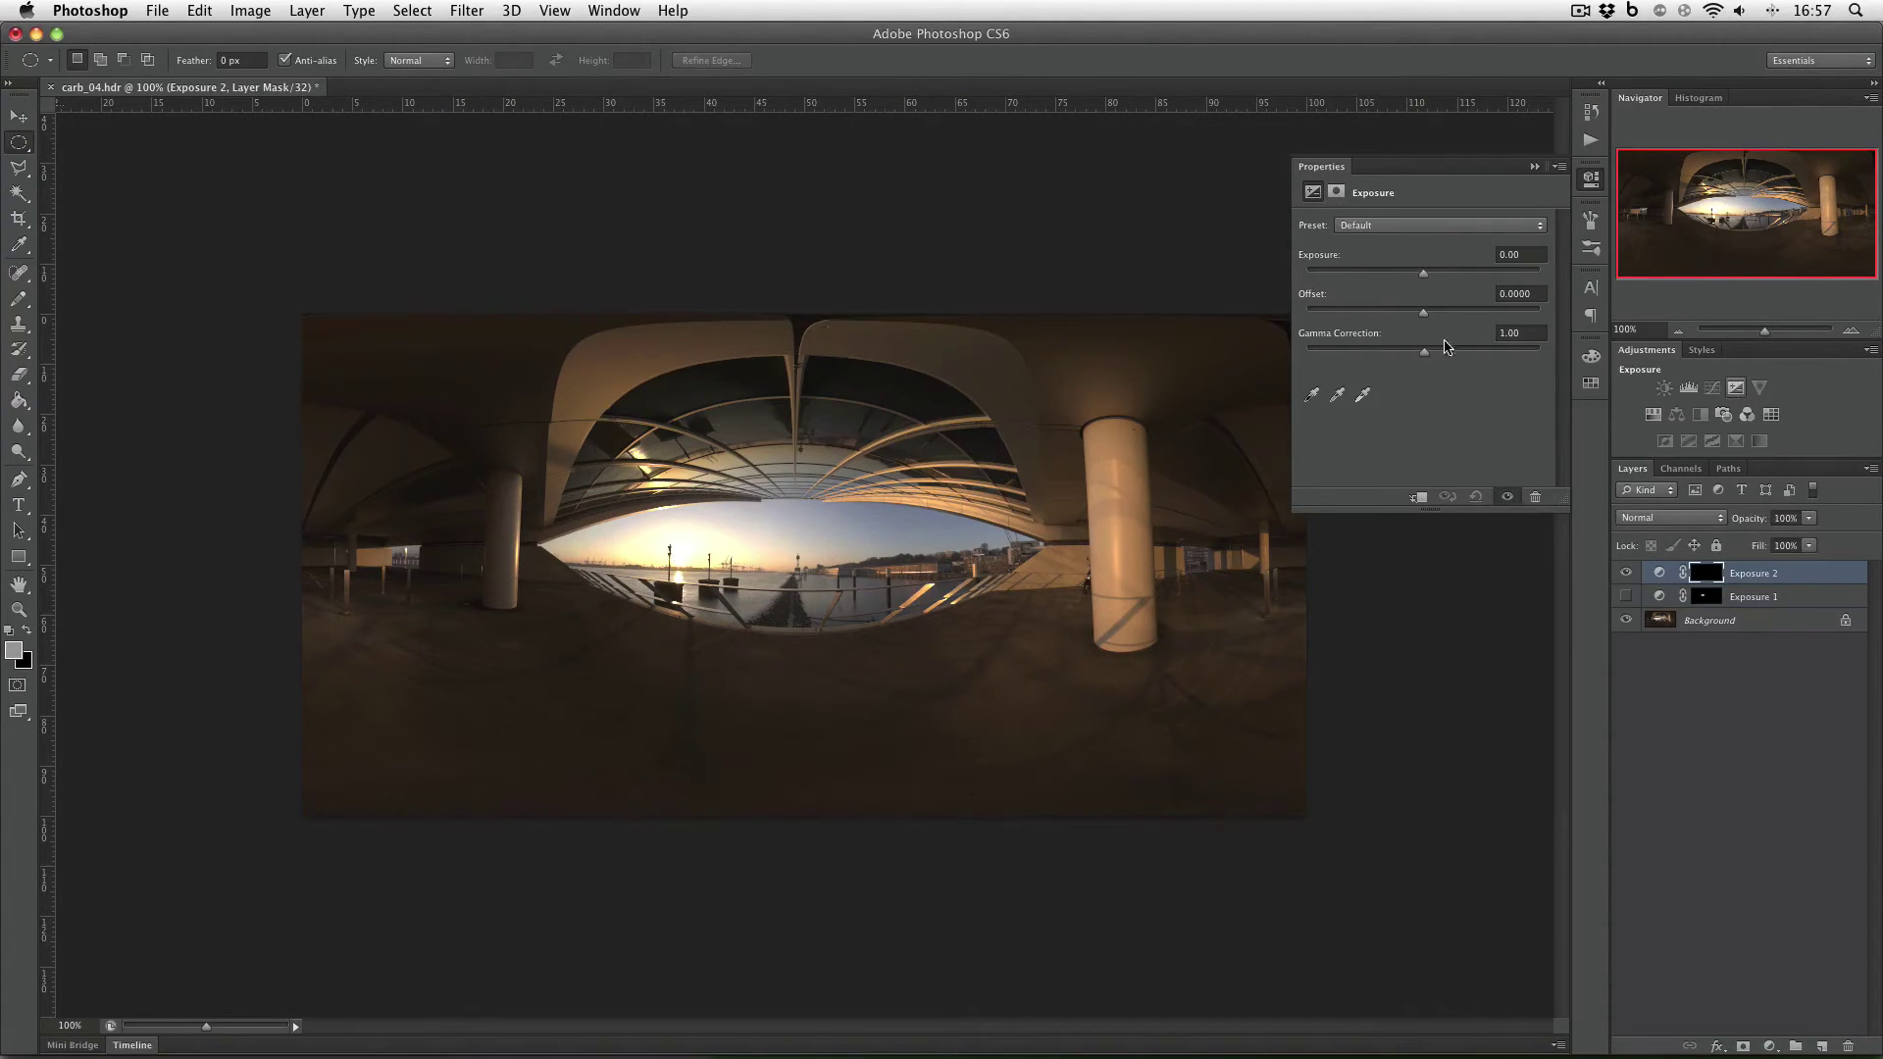
click(1520, 256)
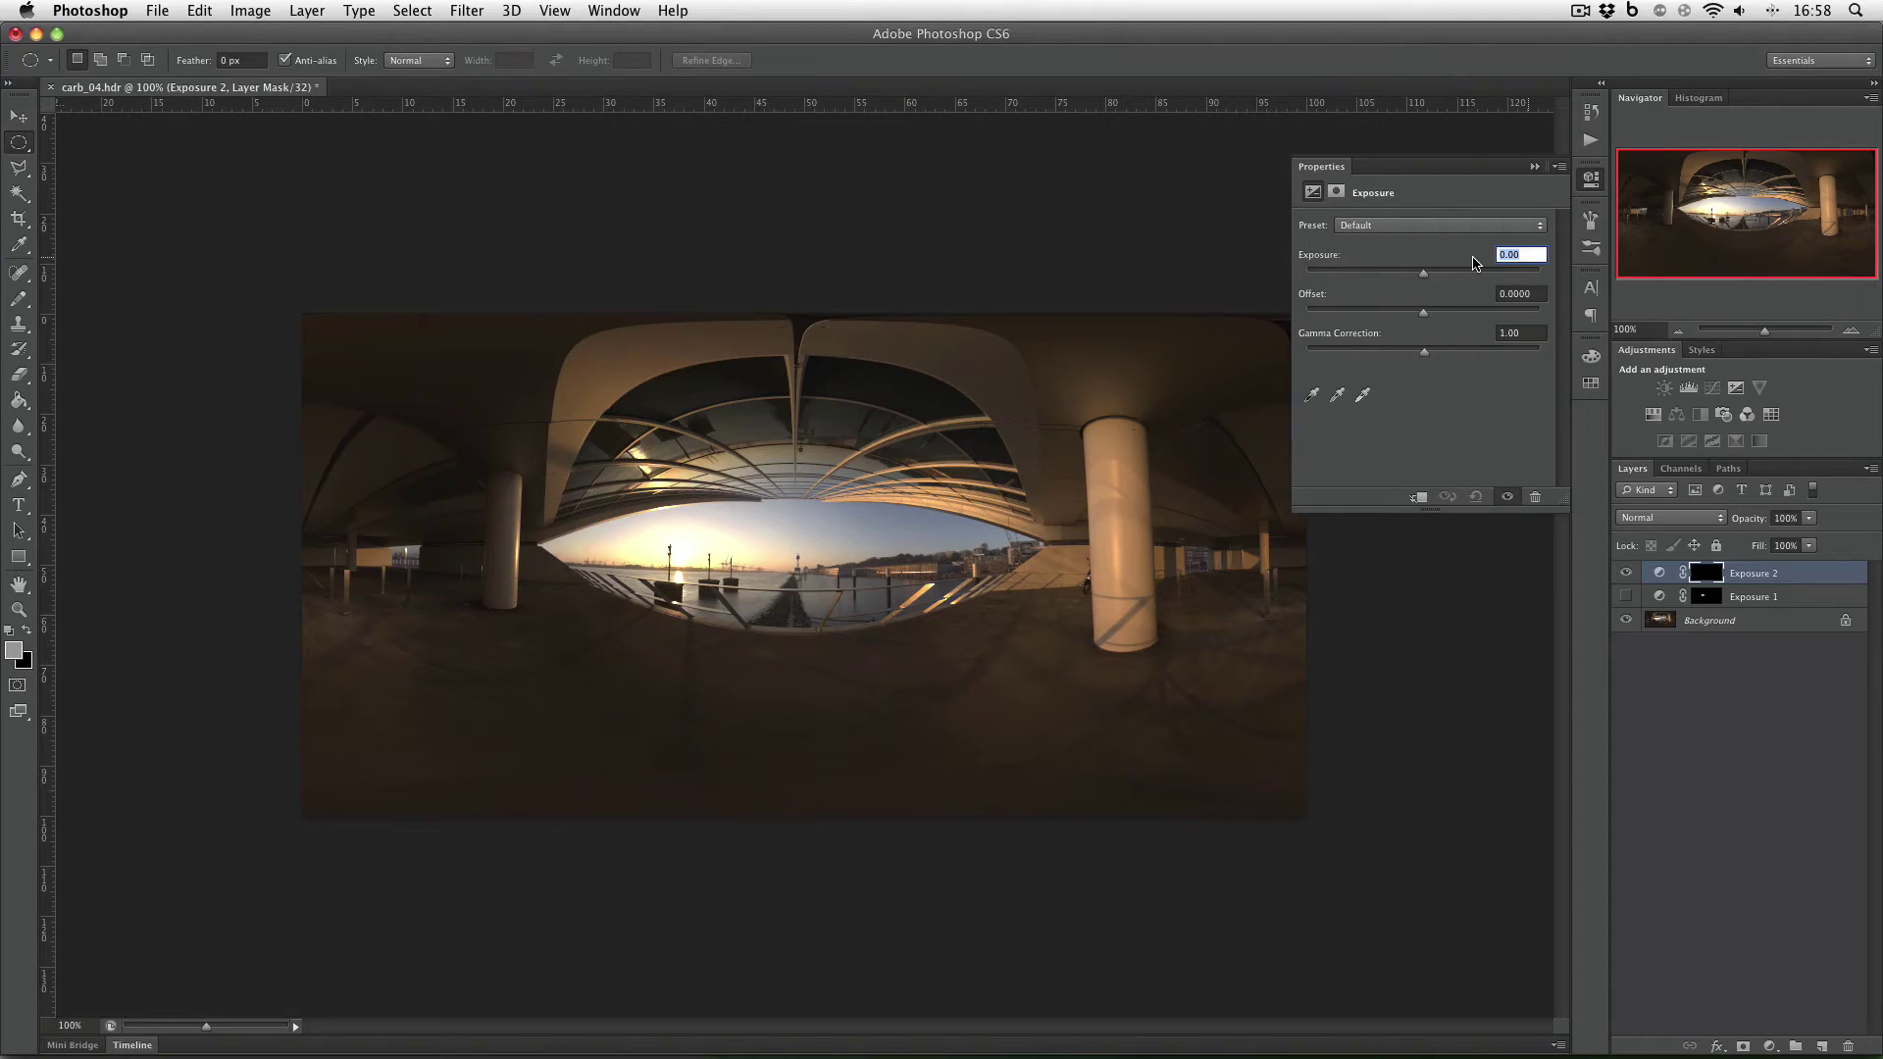
text(10)
key(Return)
Step: Save the panorama as 'carb_04 B.hdr' in Radiance HDR format
click(157, 10)
click(233, 246)
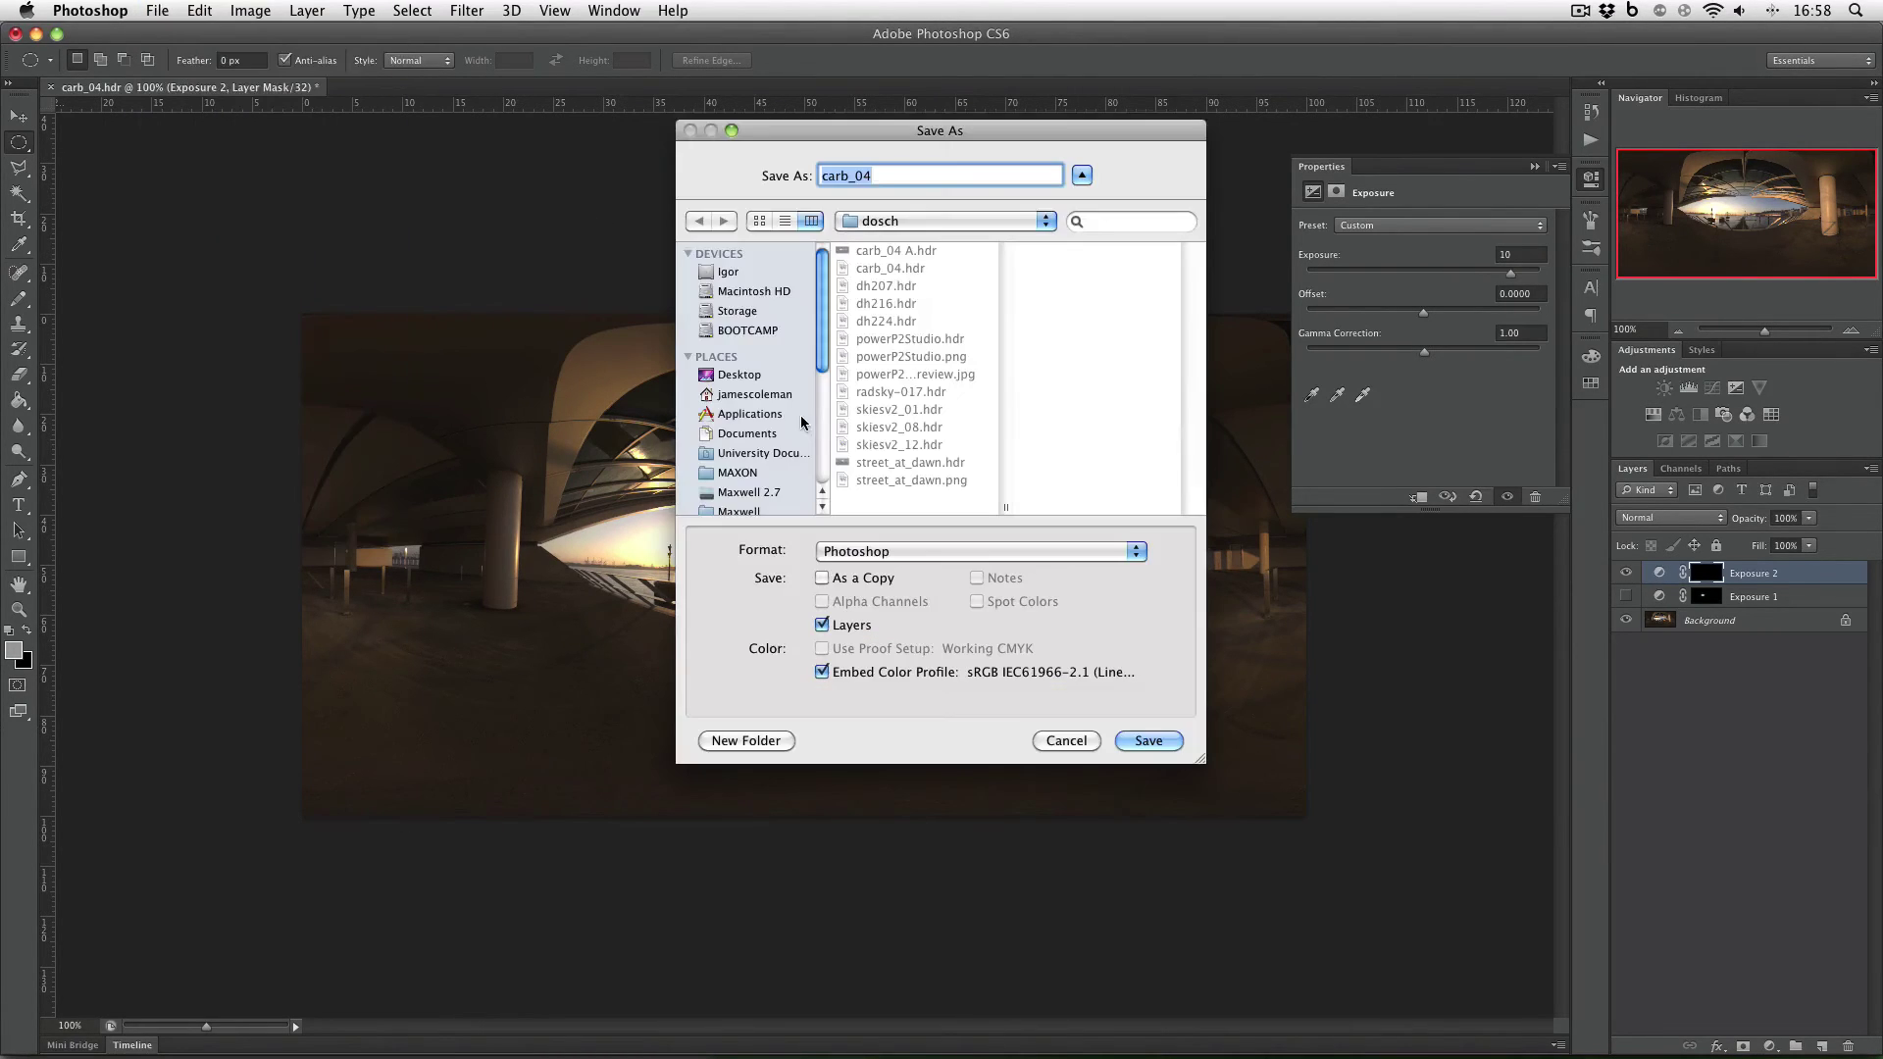
key(Right)
text(B)
click(942, 560)
click(938, 640)
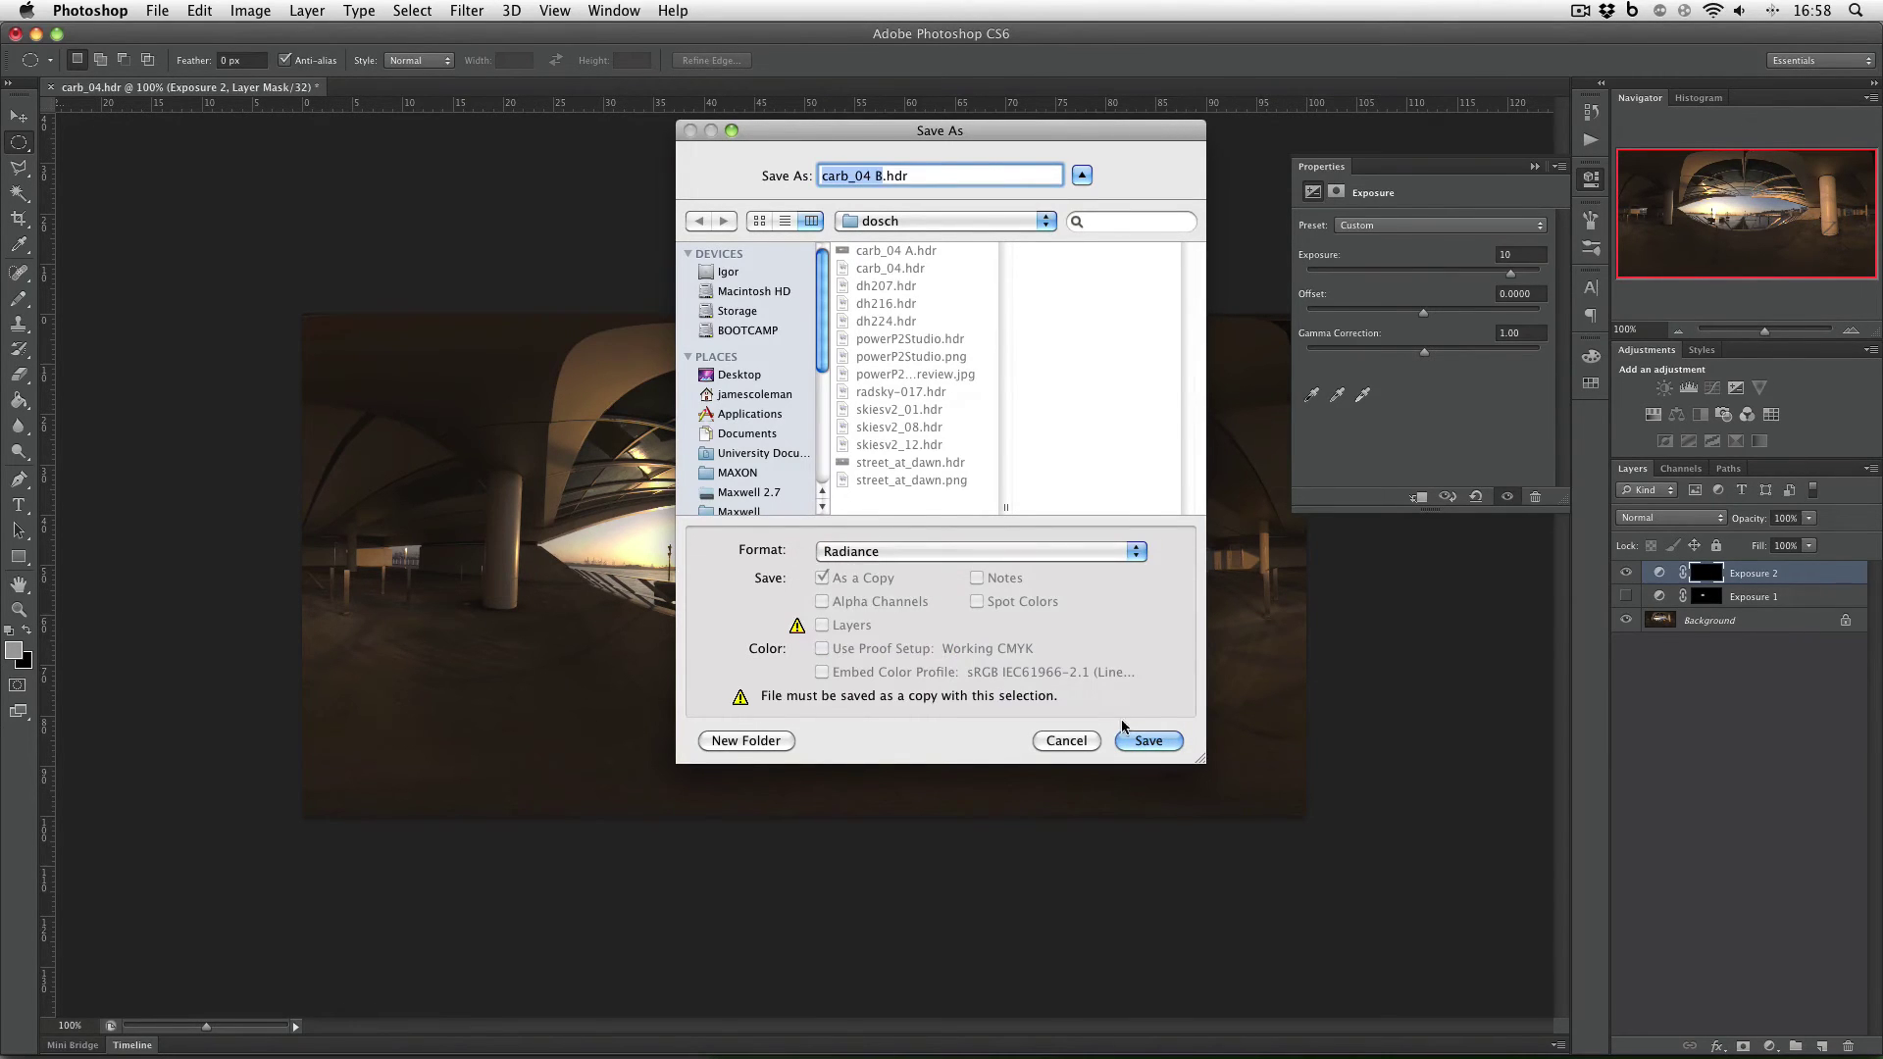
click(1149, 743)
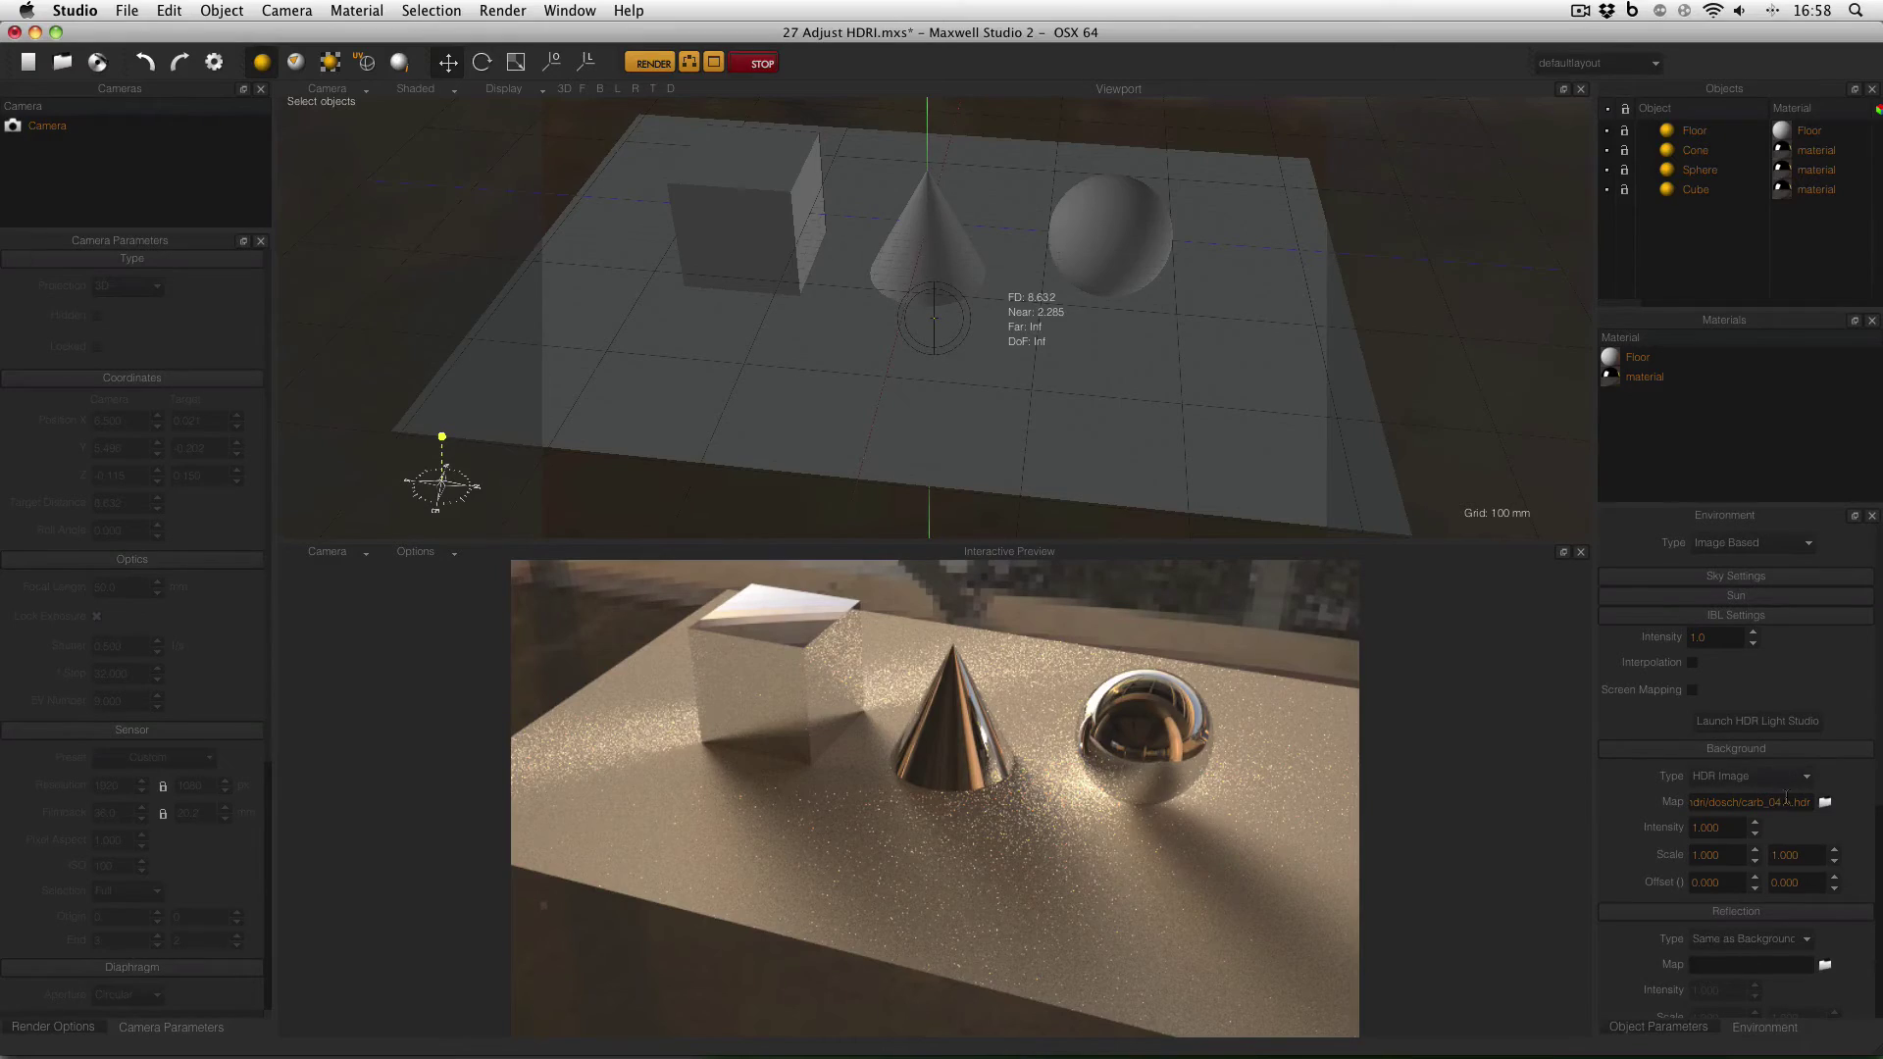
Step: Load carb_04 B.hdr as the Background Map for crisp shadows
click(1825, 802)
double_click(721, 231)
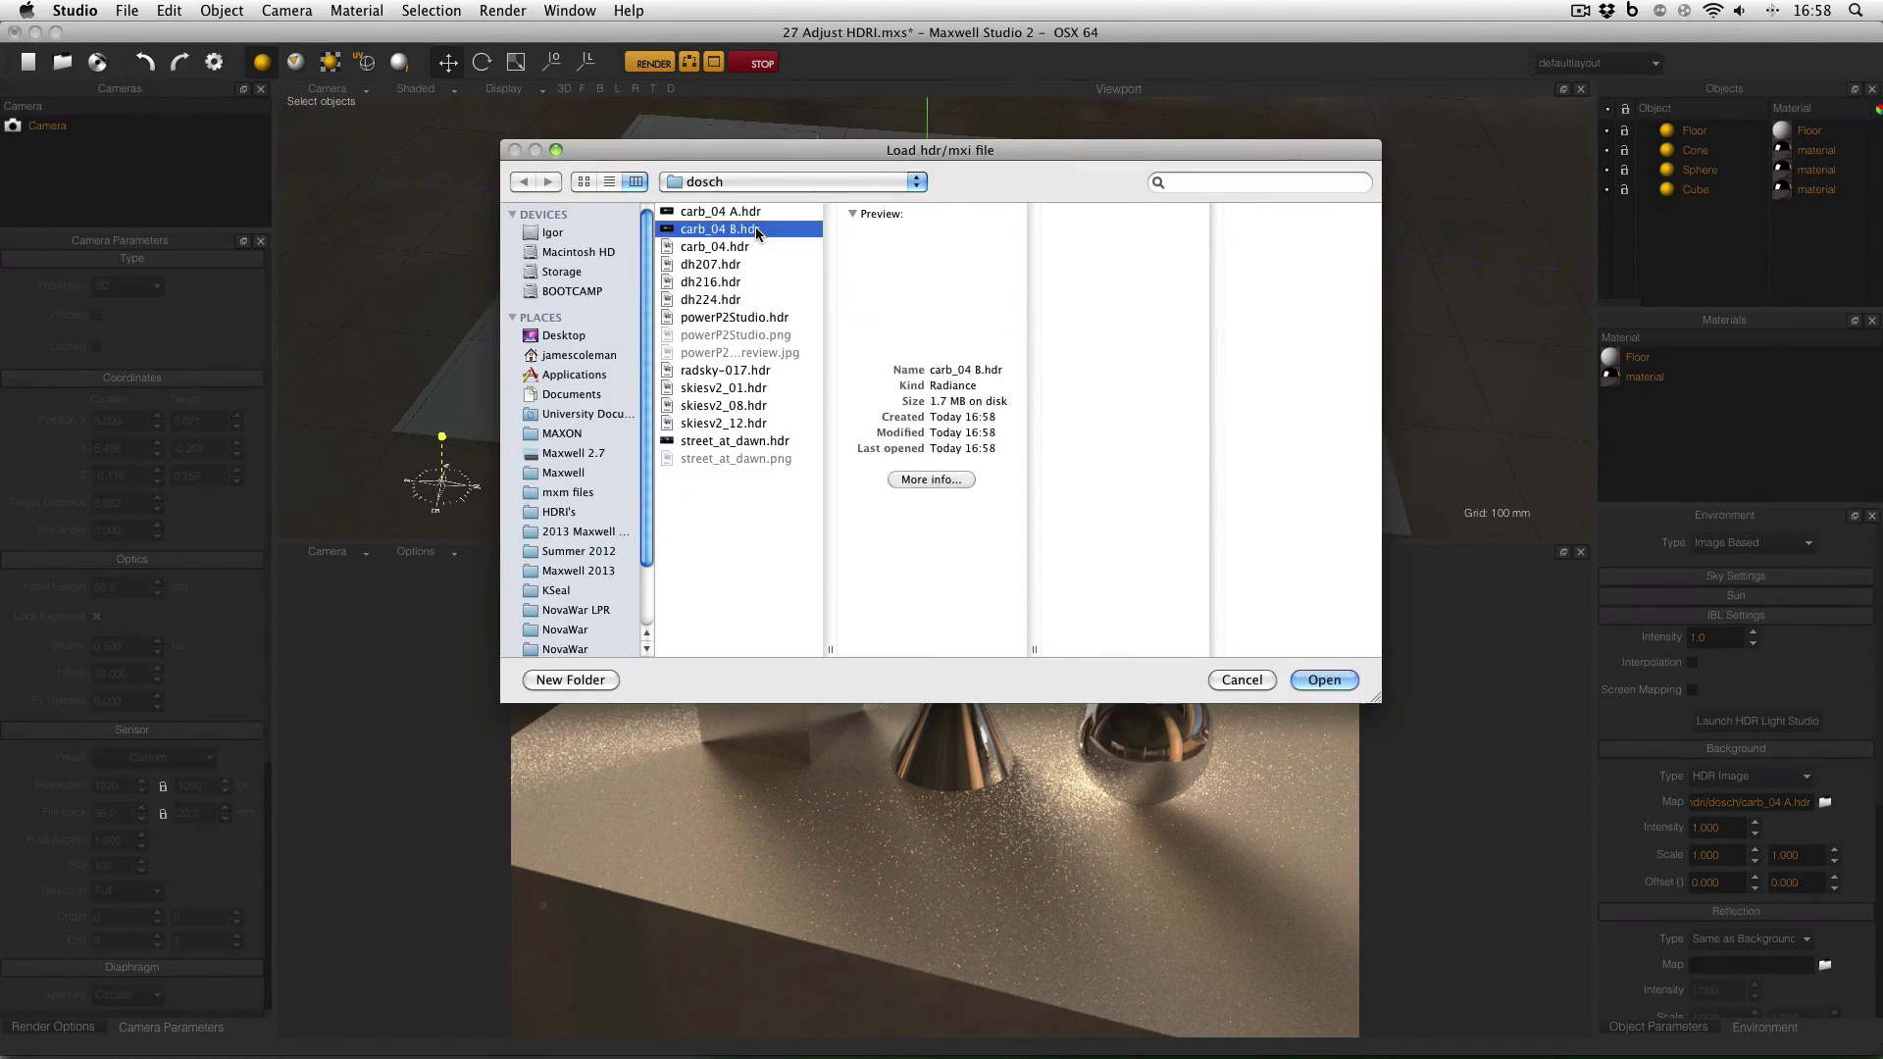